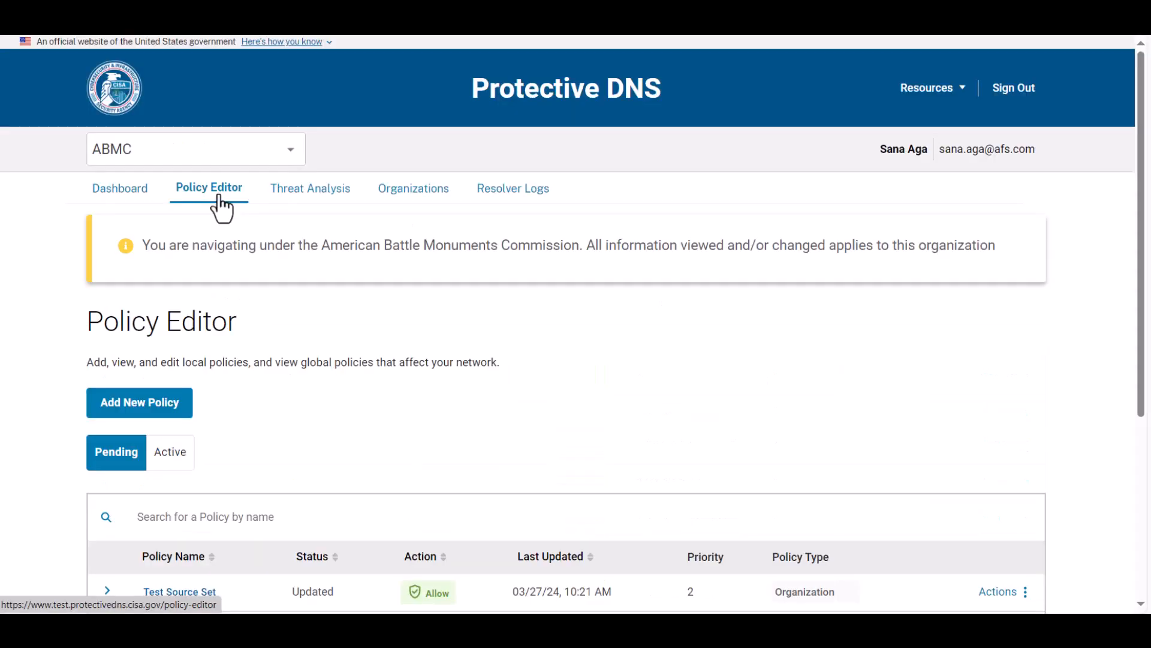
Open the organization's alert sets and check which actions are available for Test Alert Set
scroll(666, 315, "down", 2)
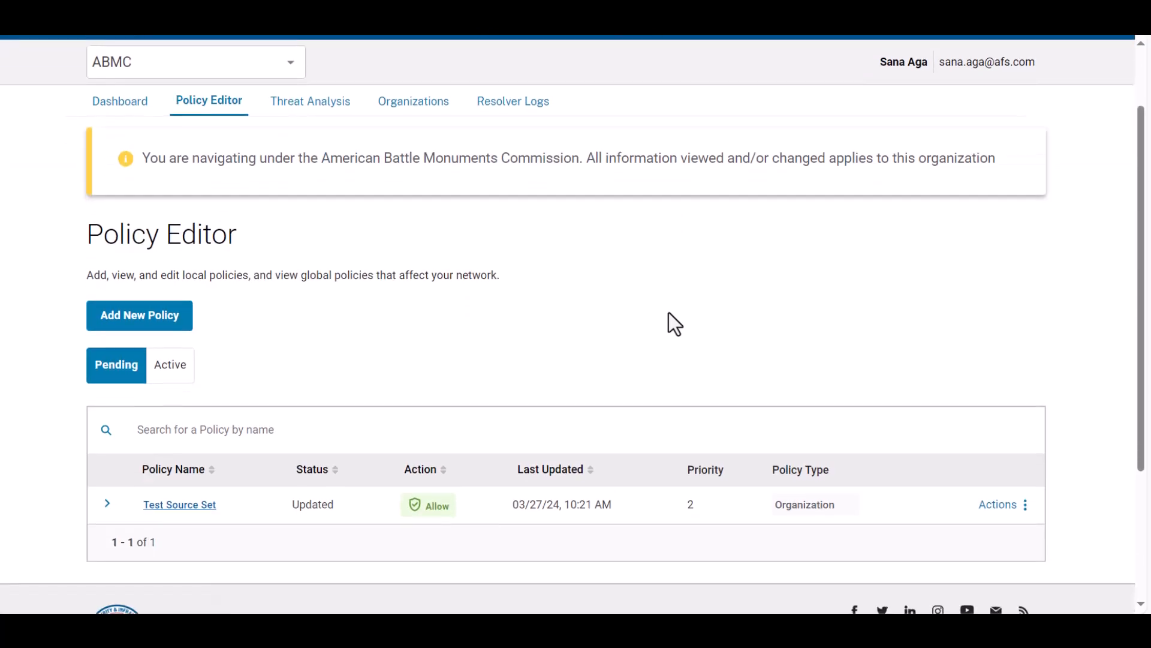
scroll(668, 313, "up", 2)
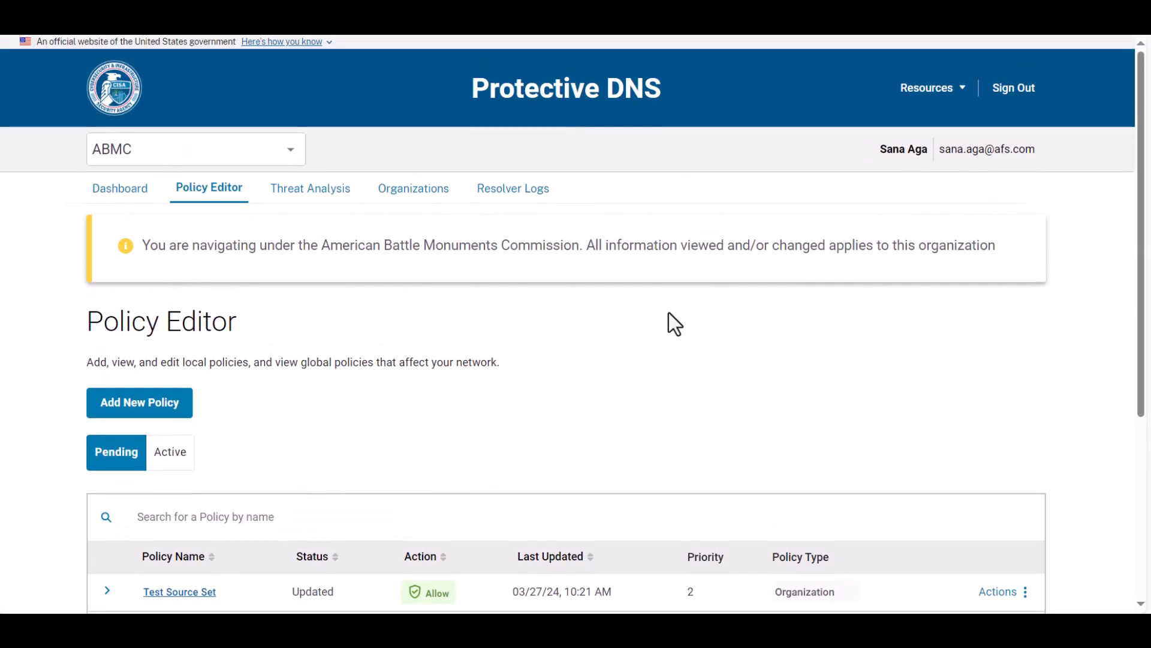
left_click(425, 204)
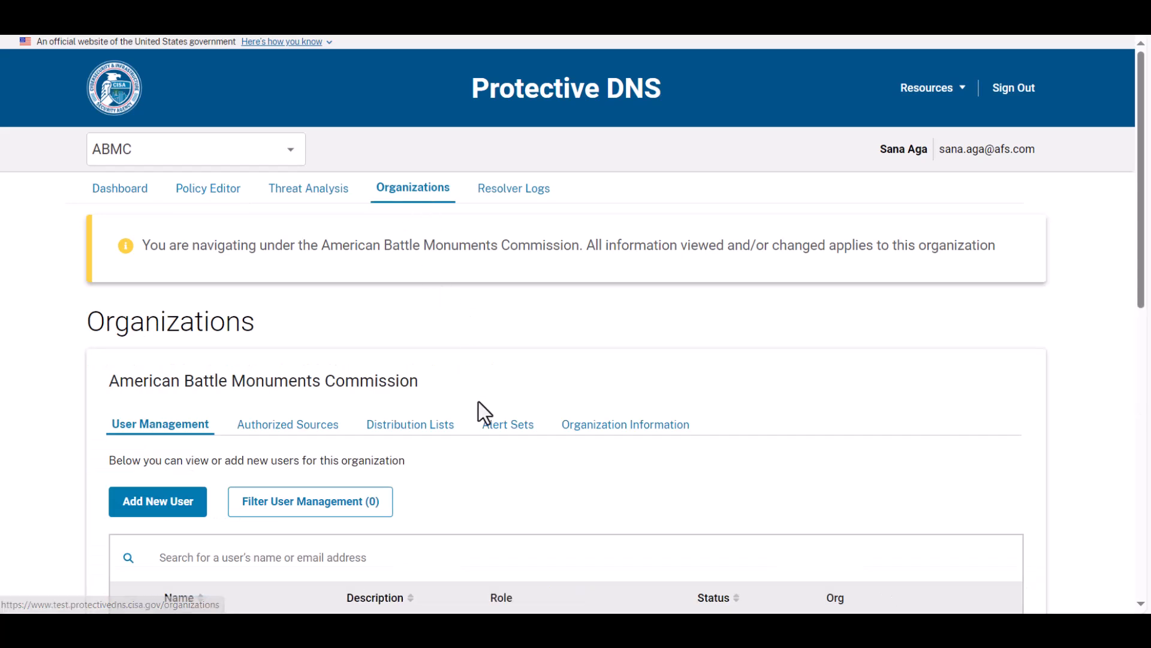
left_click(501, 437)
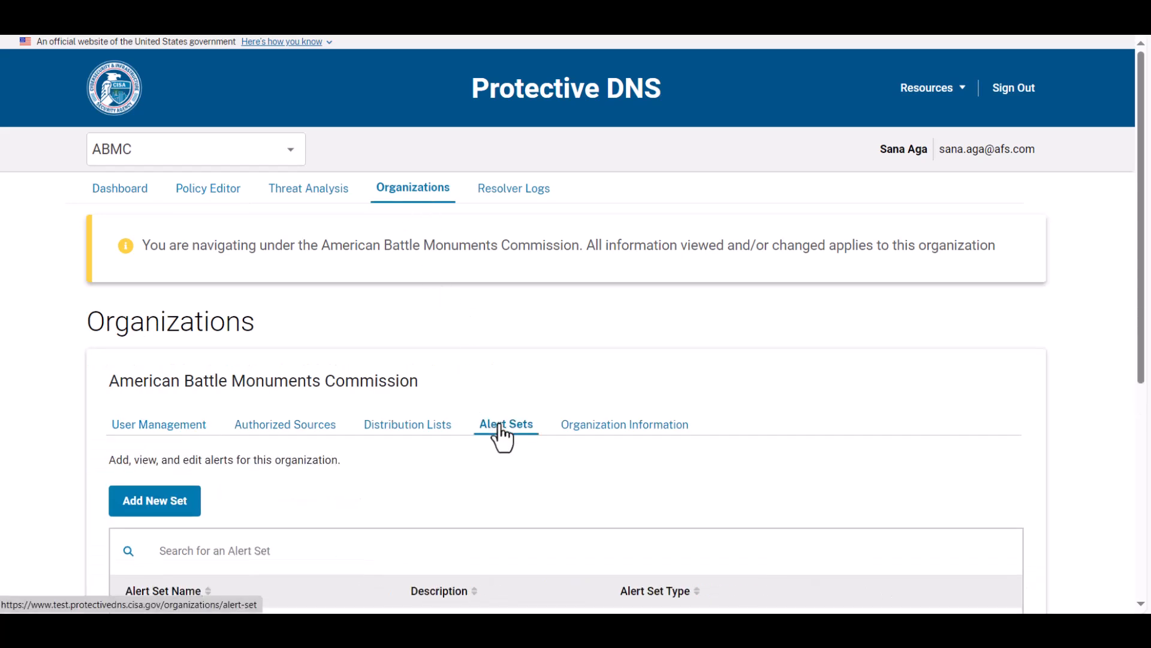
left_click_drag(1138, 319, 1148, 390)
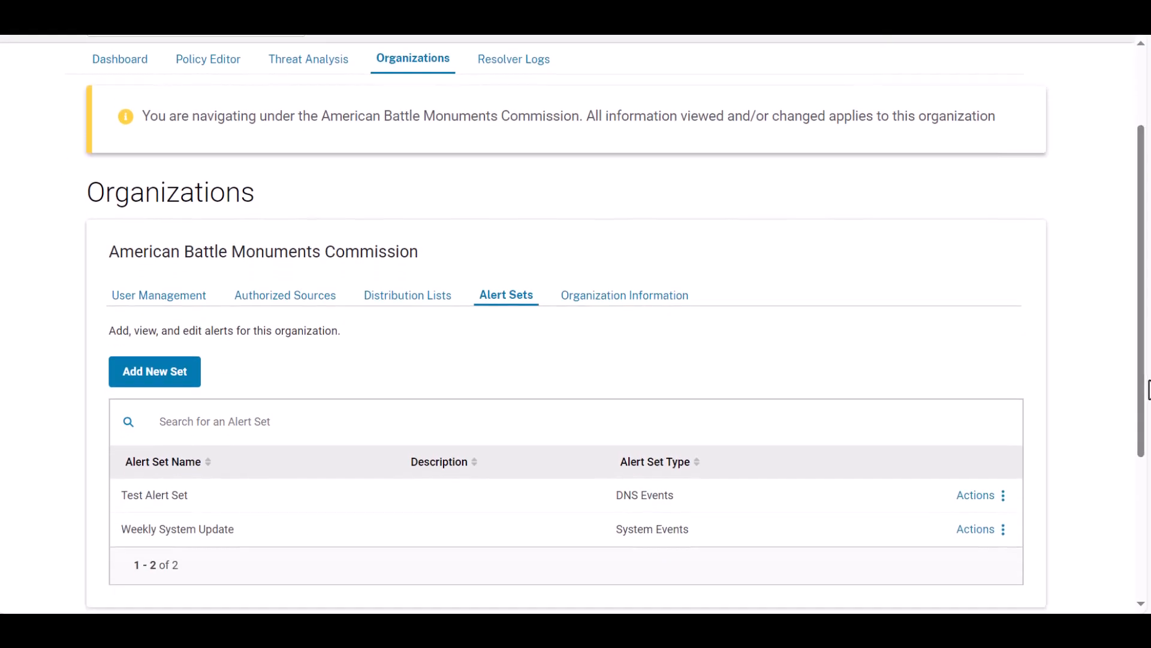
left_click(1005, 503)
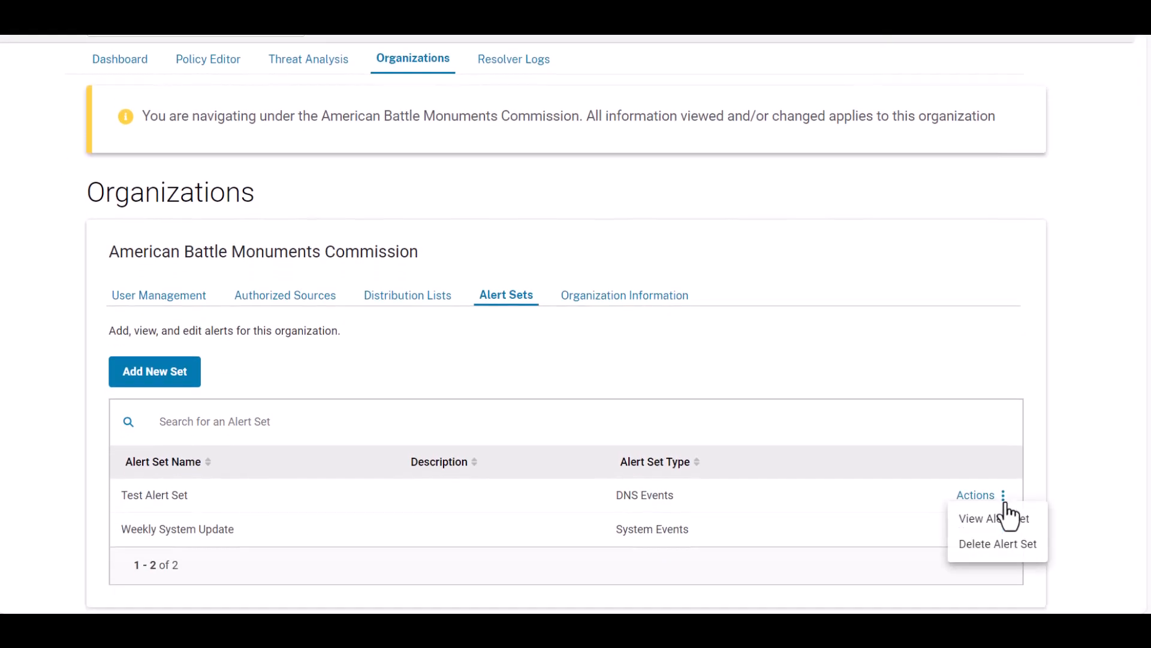
left_click(1002, 415)
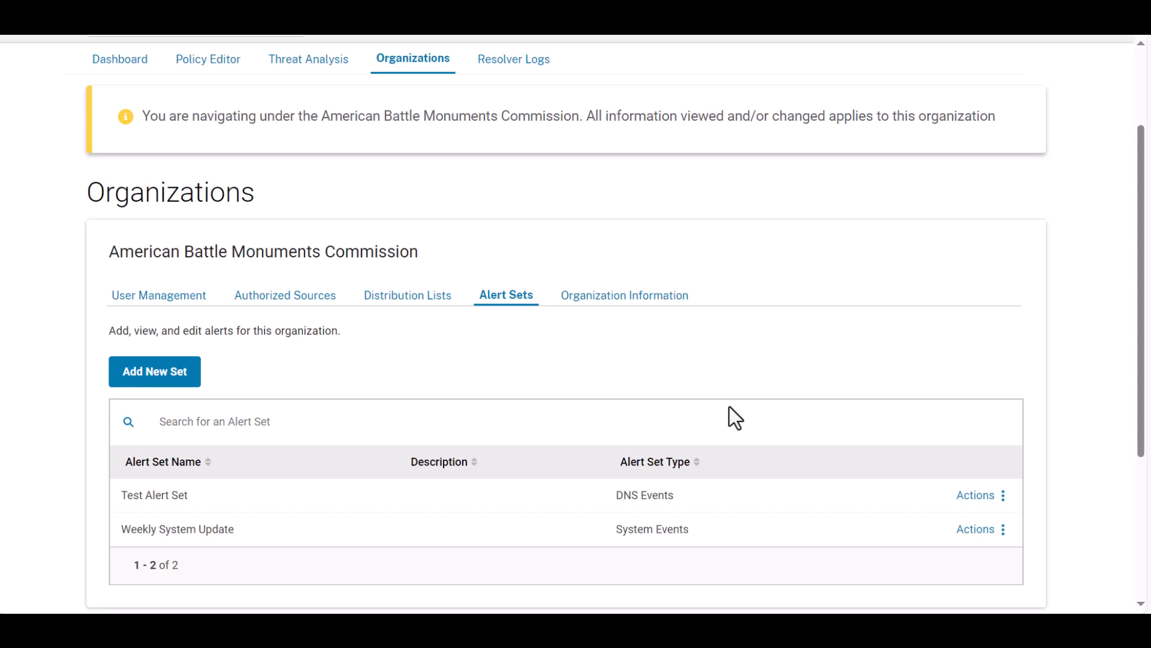
Start a new alert set of the DNS Events type
left_click(154, 381)
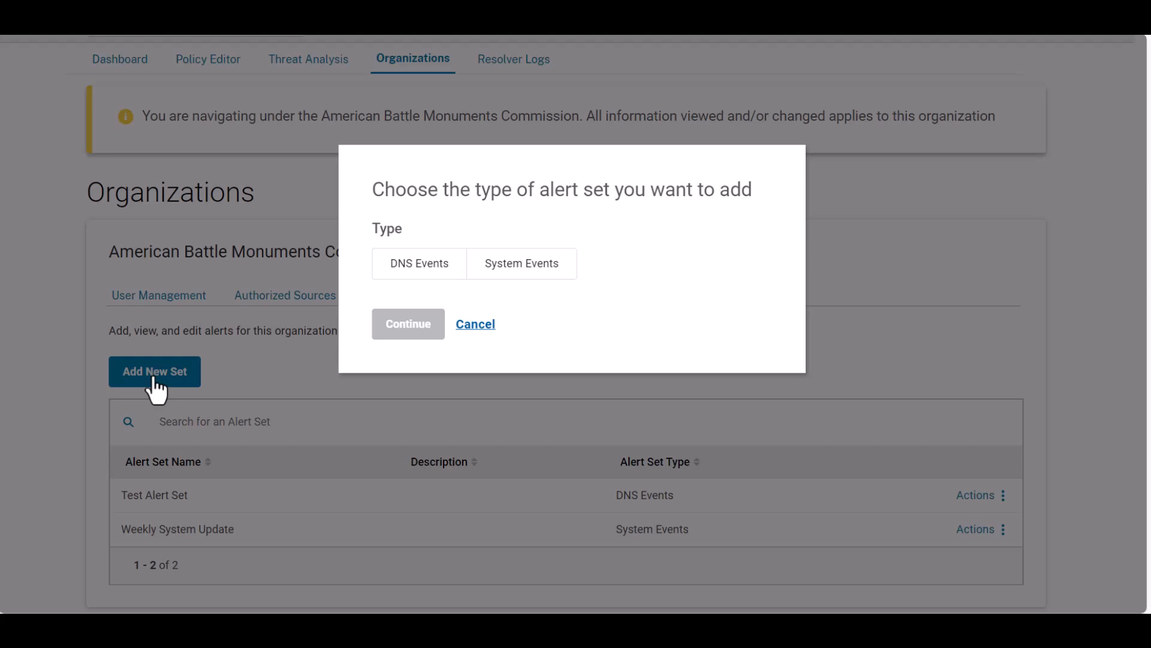
left_click(412, 268)
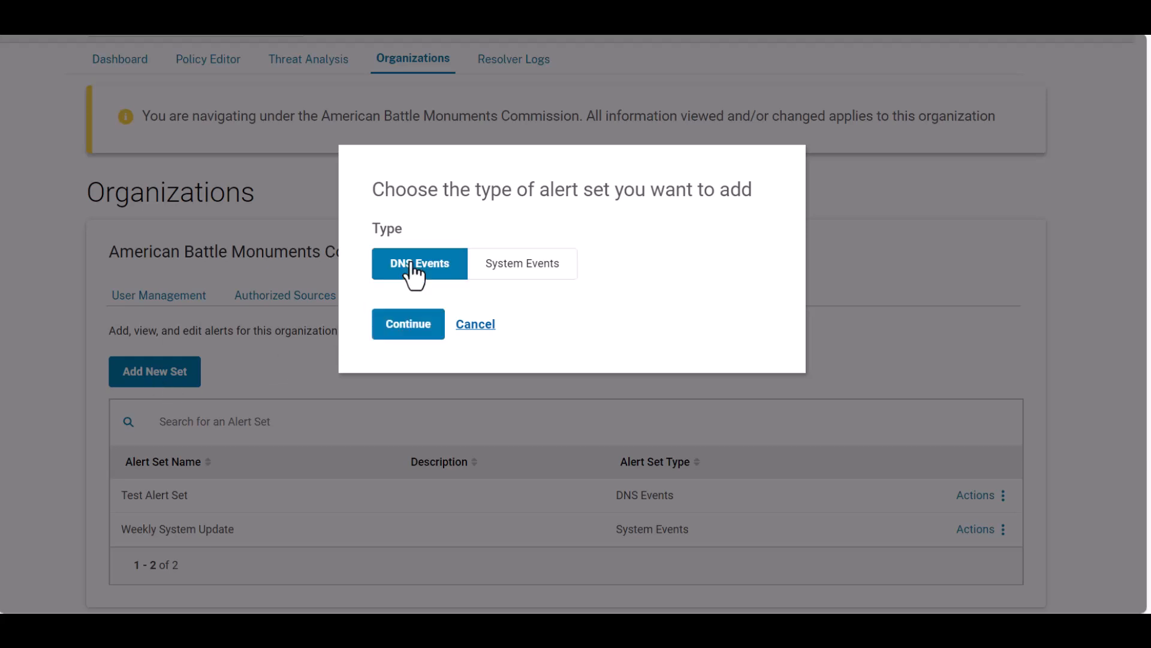
left_click(402, 329)
Name the alert set "Instructional Video Test" and describe it as "GP Alert Test"
left_click(157, 319)
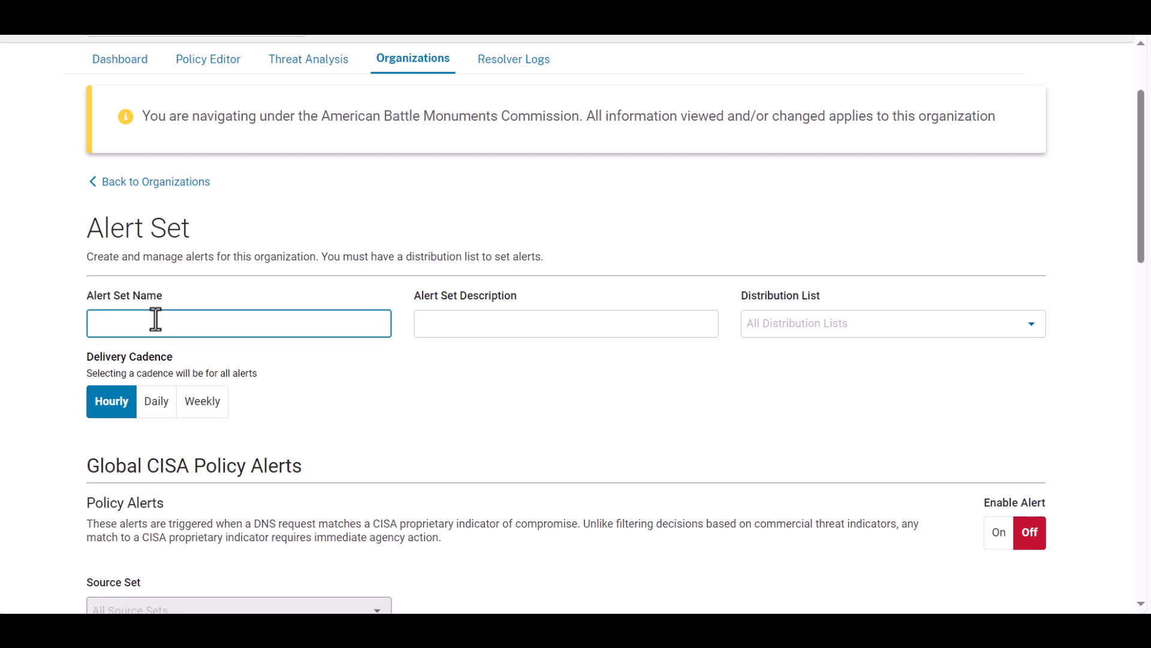
type("Instructional Video Test")
left_click(446, 329)
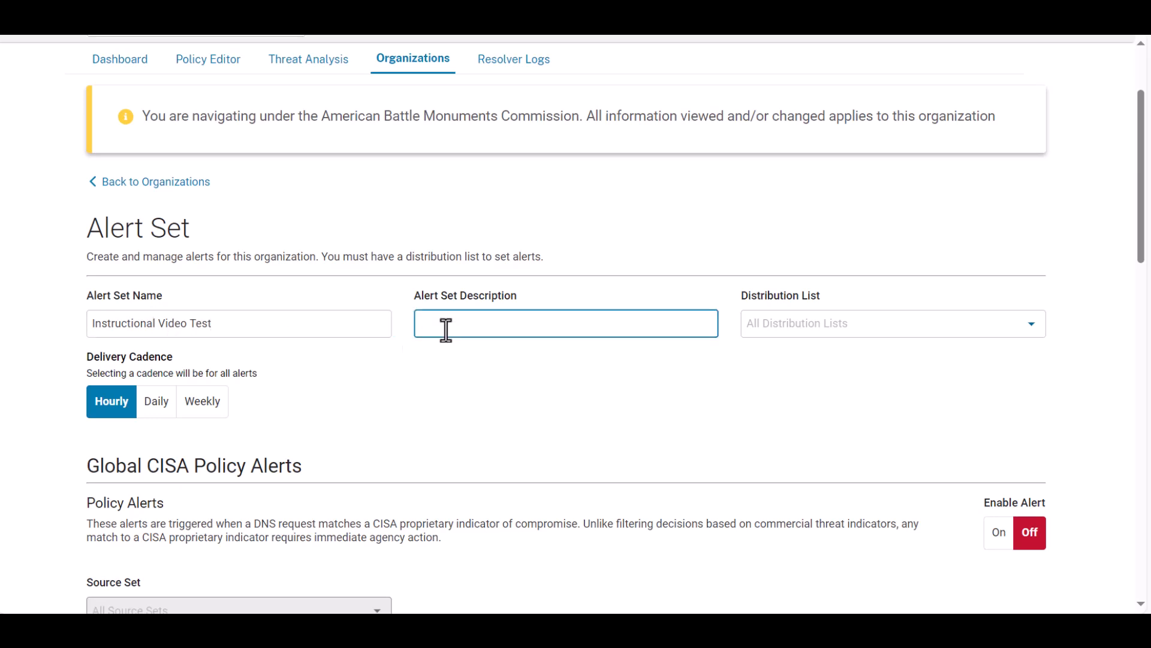
type("GP Alert Test")
Assign all distribution lists to the alert set and set its delivery cadence to Daily
left_click(1042, 334)
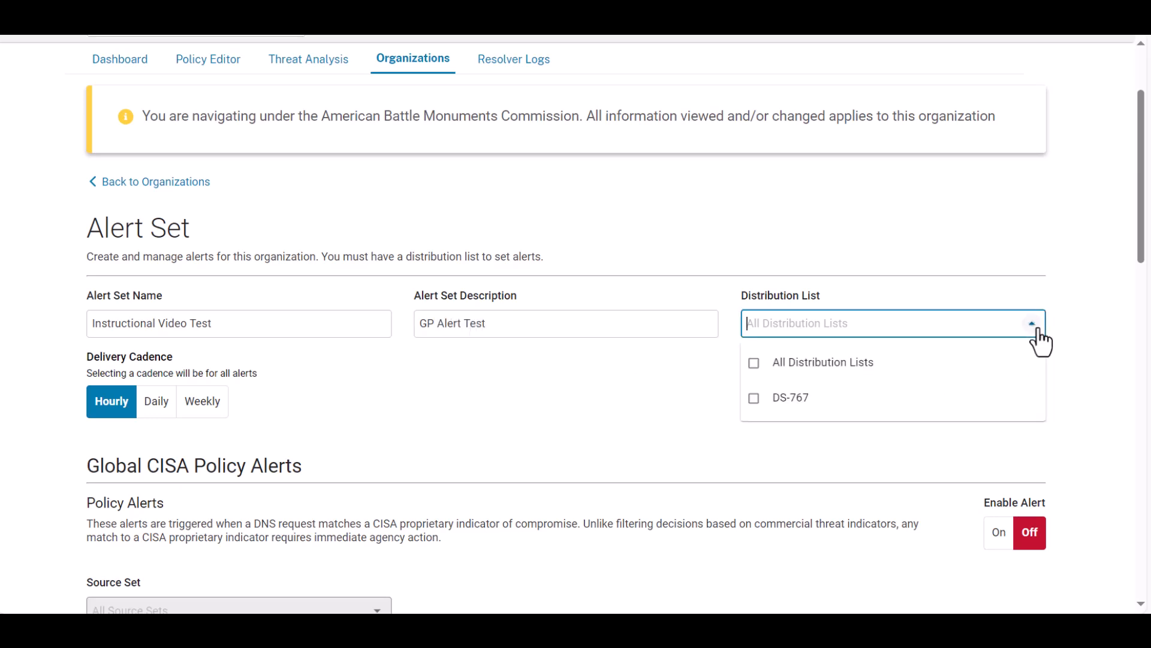
left_click(868, 365)
left_click(658, 400)
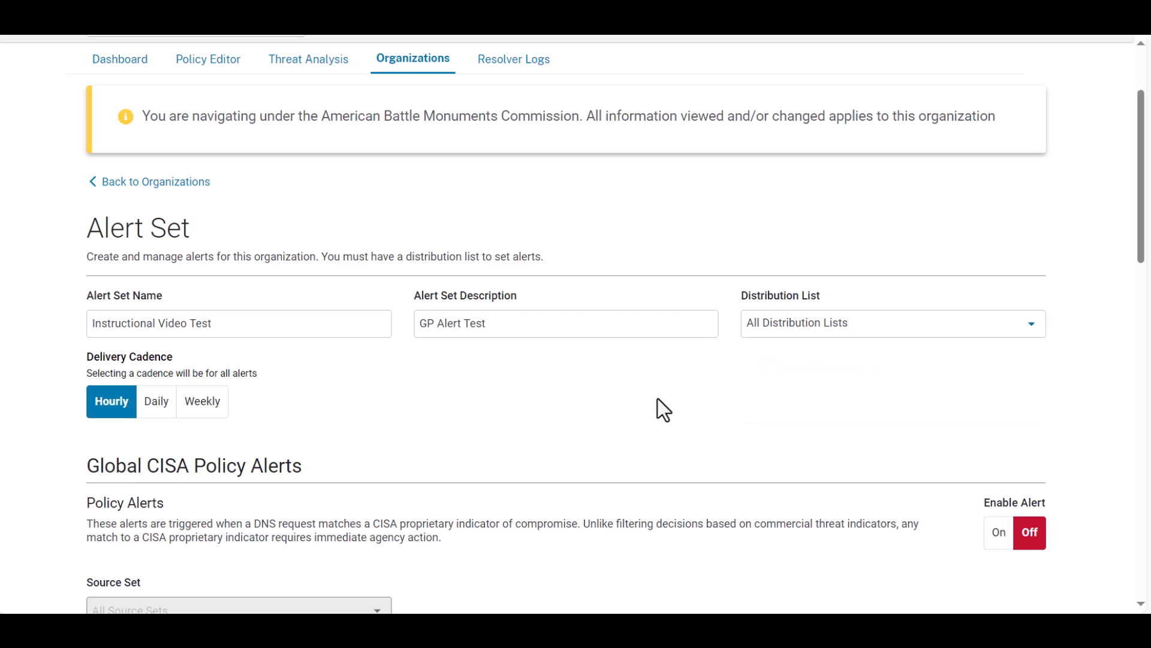
left_click(159, 406)
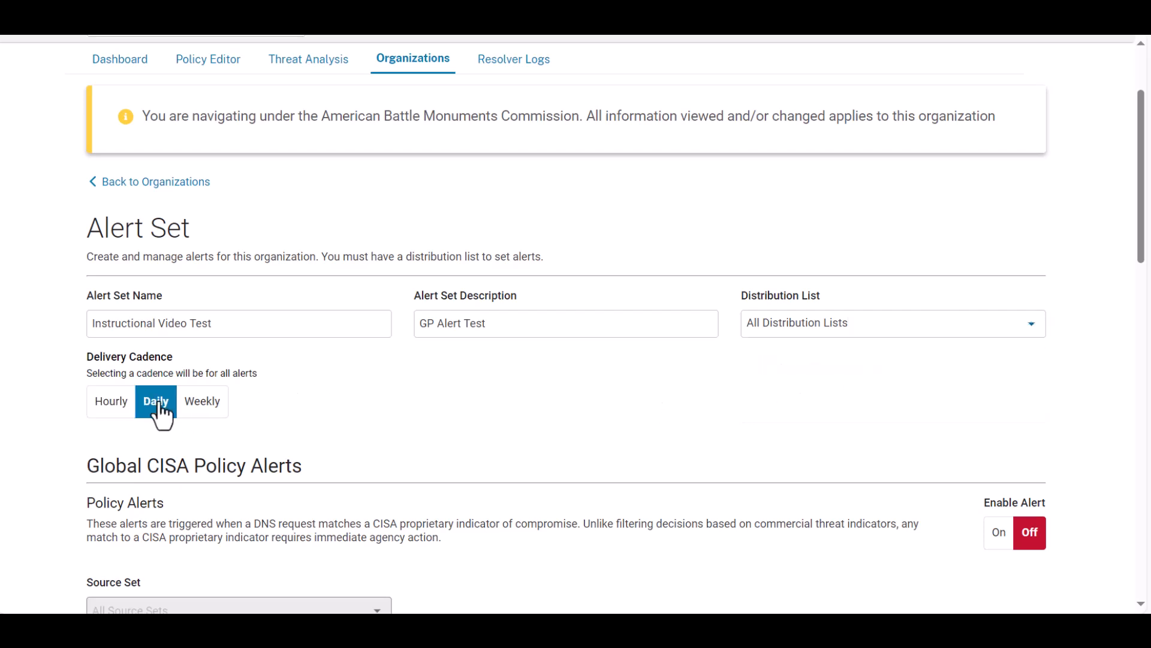
left_click(195, 411)
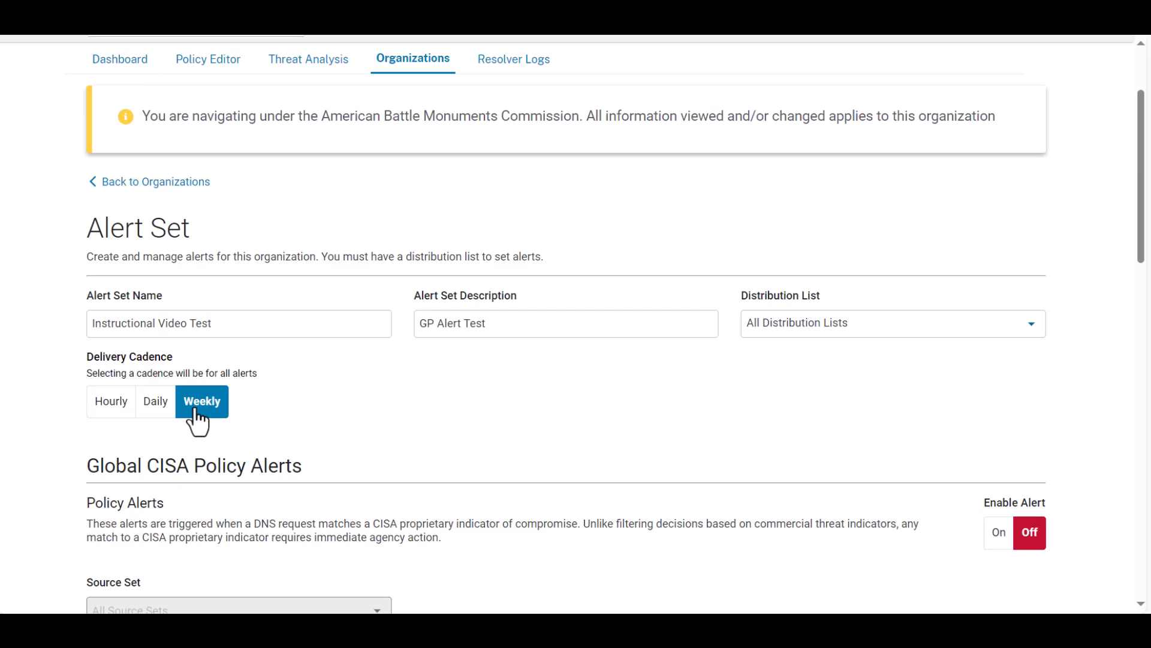
left_click(163, 406)
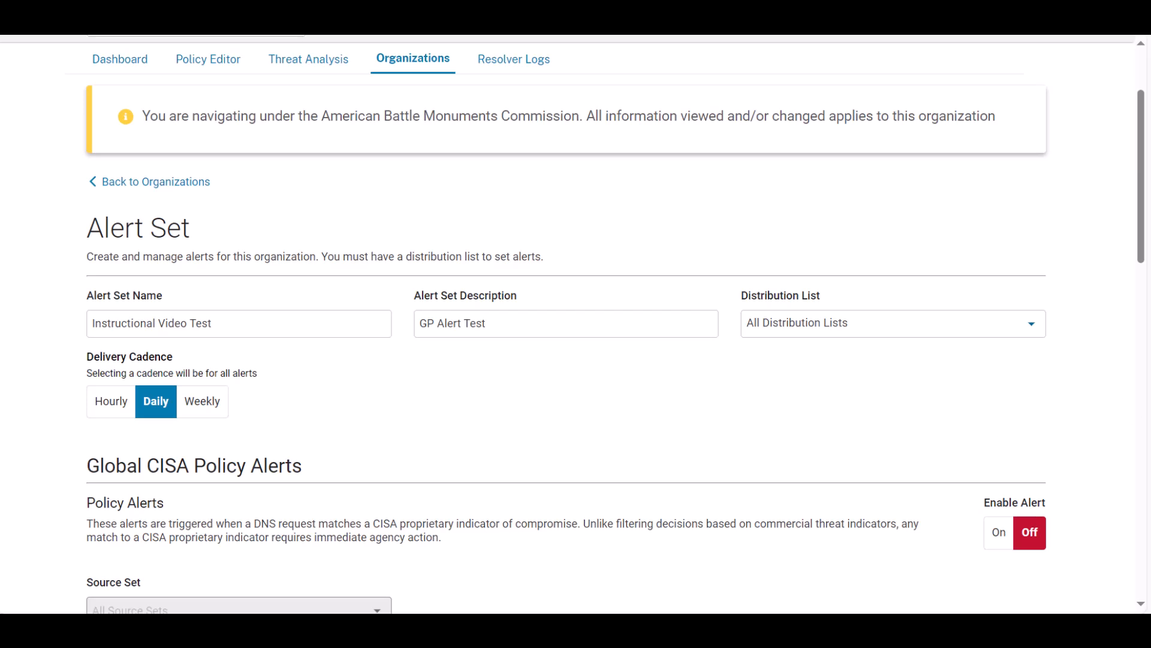
Enable the Global CISA policy alerts and apply them to all source sets
left_click_drag(1142, 259, 1145, 343)
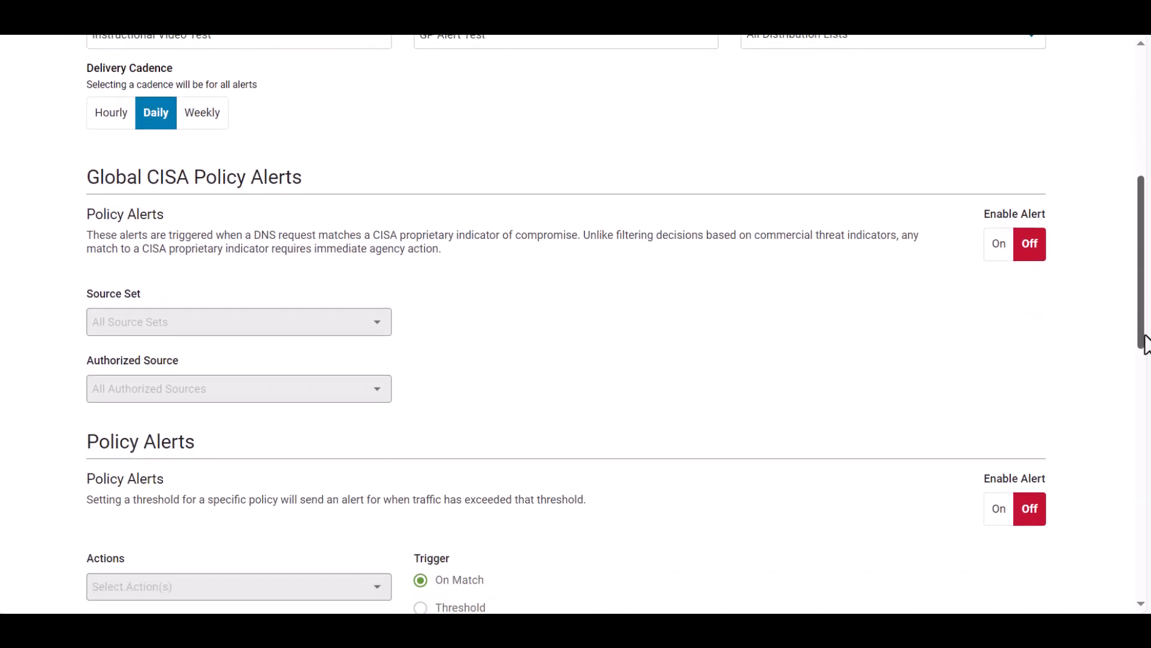
left_click(999, 246)
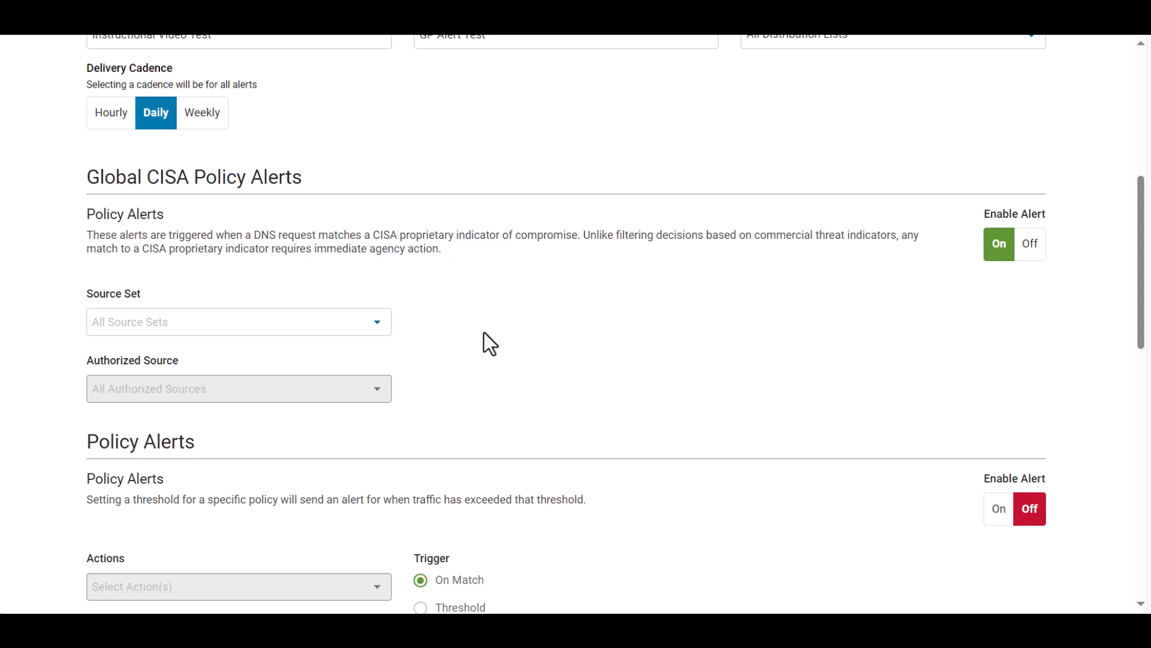
left_click(381, 327)
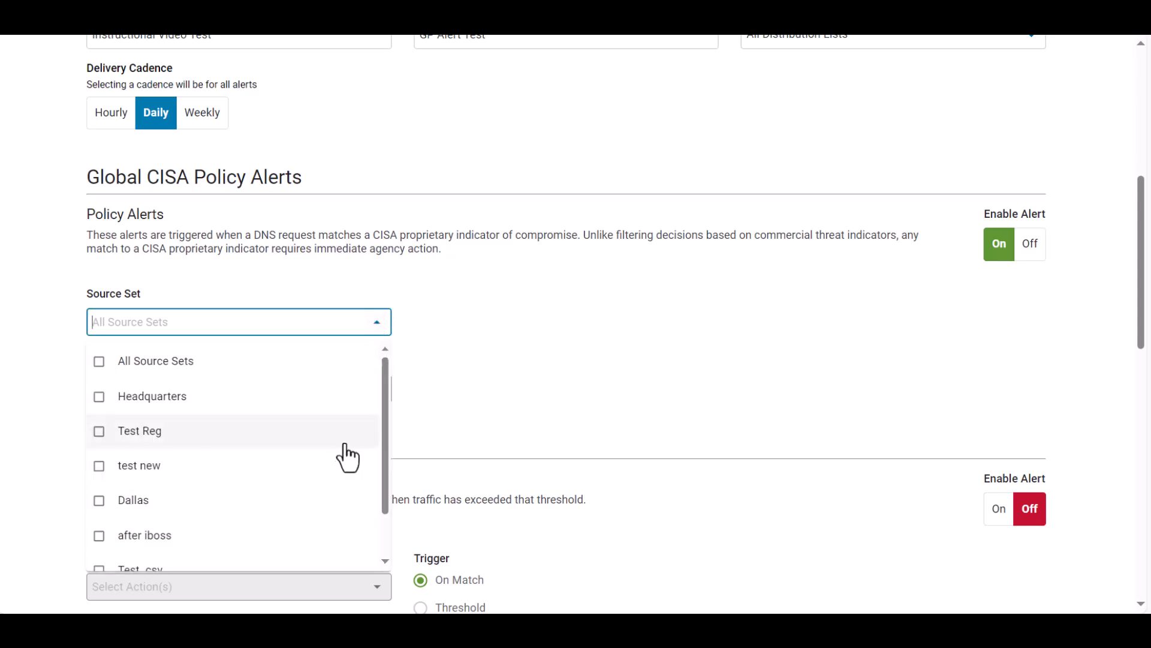
scroll(342, 458, "down", 2)
scroll(345, 461, "up", 2)
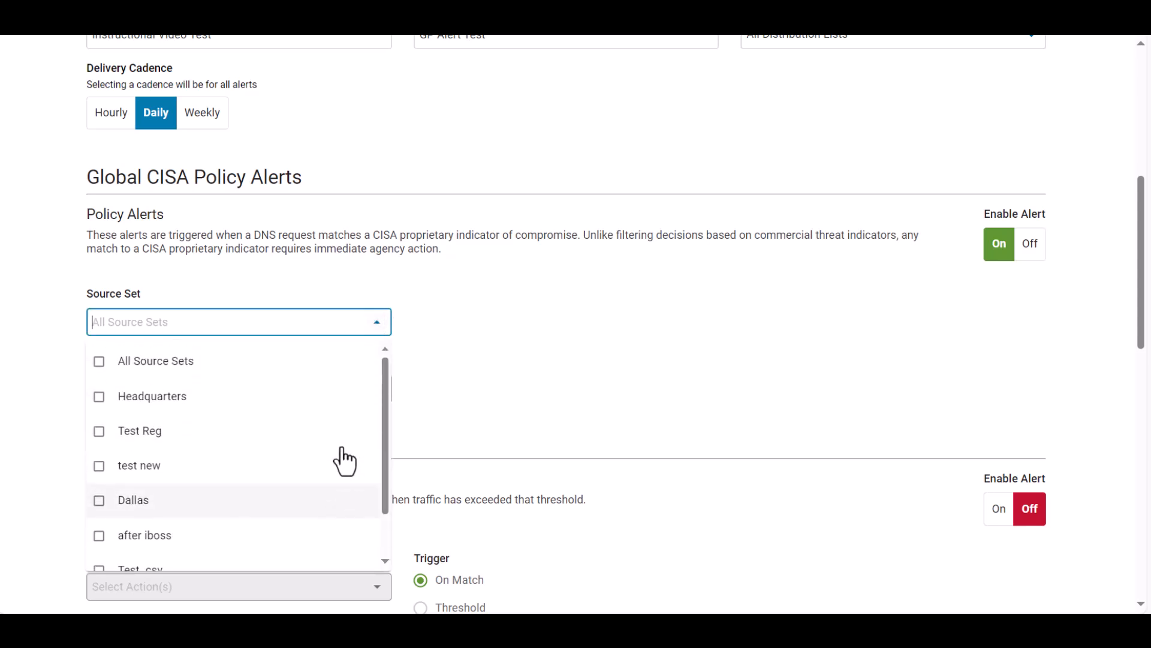
left_click(286, 362)
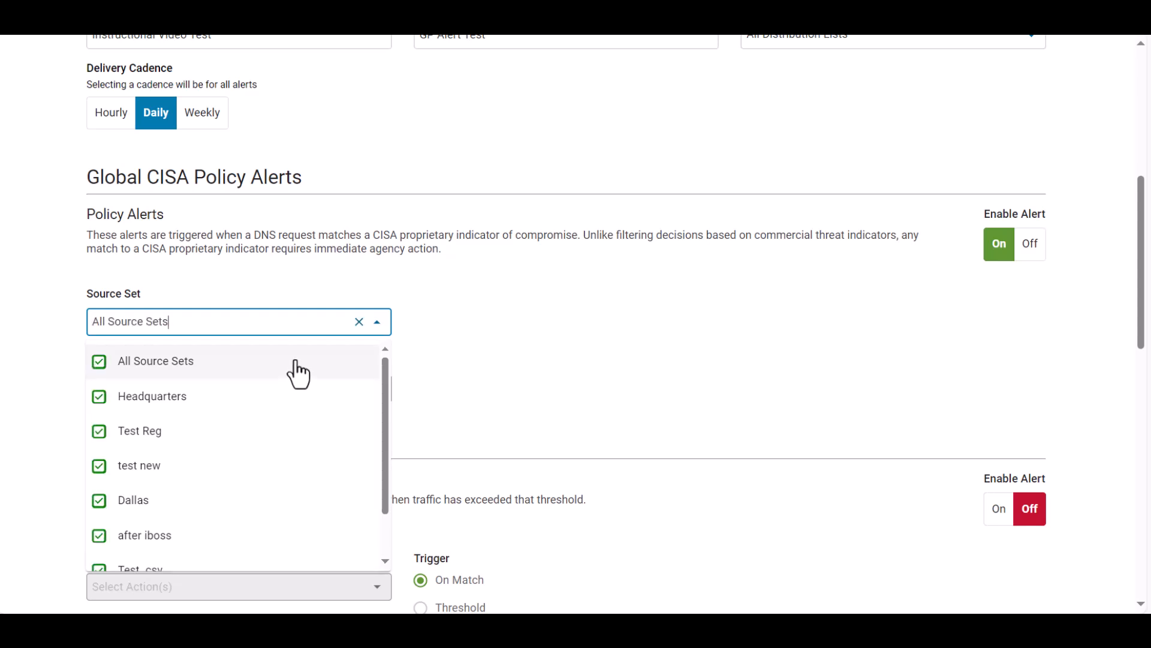
left_click(630, 336)
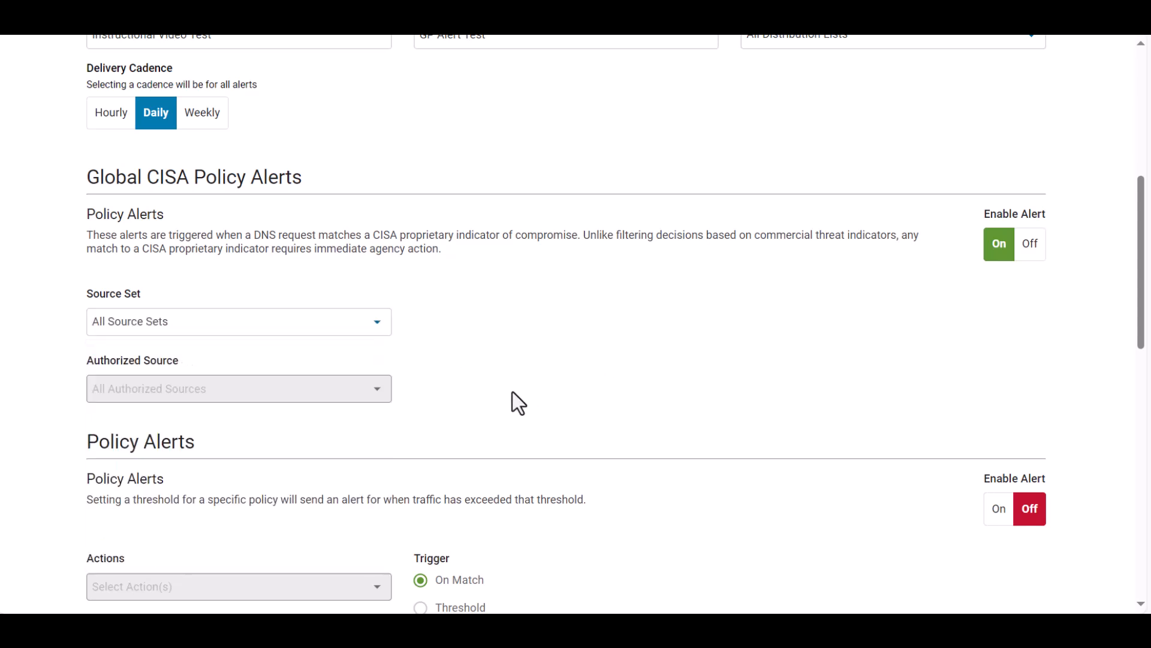
Enable the separate Policy Alerts section and select the Allow, Block and Override actions for it
scroll(513, 393, "down", 3)
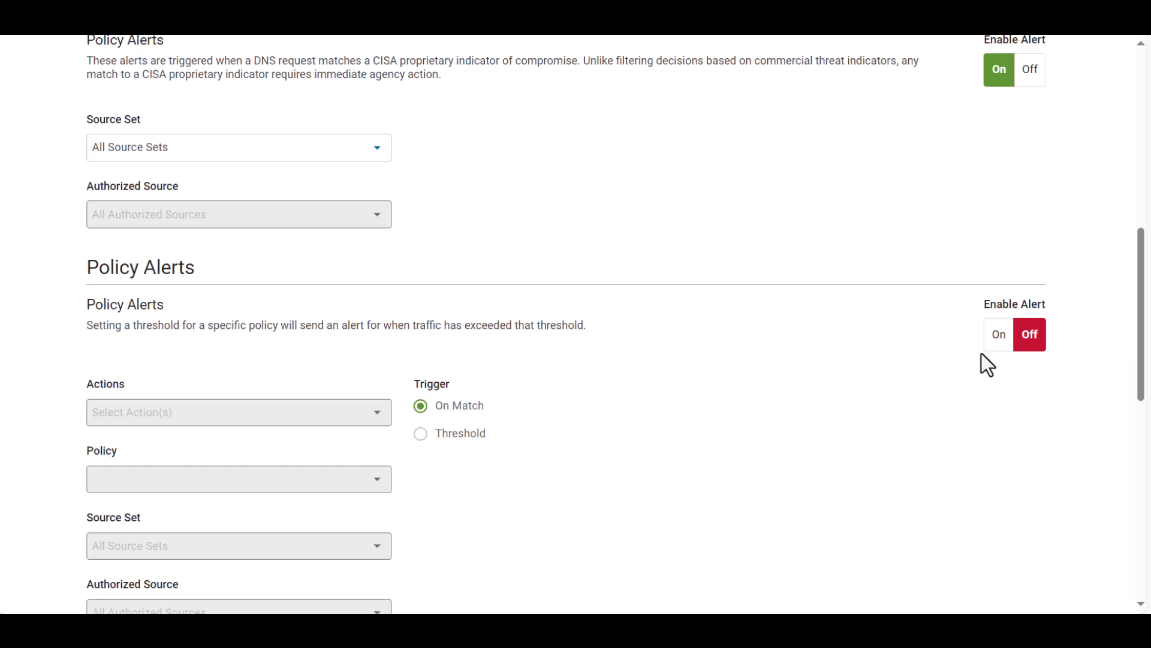
left_click(999, 338)
scroll(659, 374, "down", 2)
left_click(377, 334)
left_click(307, 363)
left_click(132, 403)
left_click(133, 437)
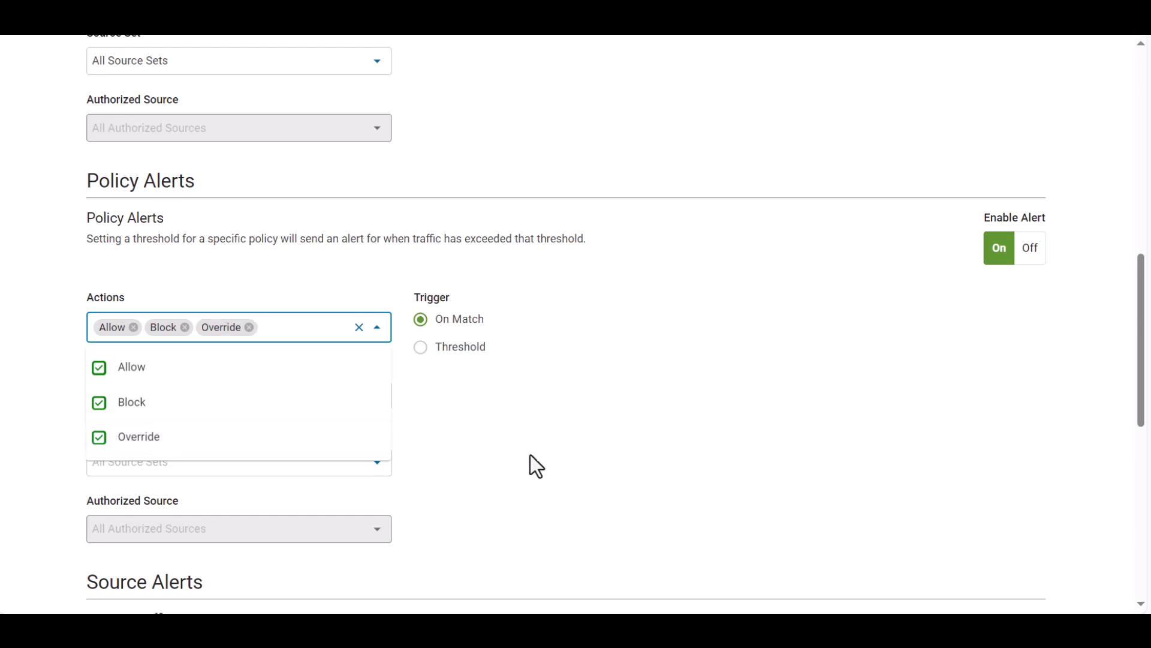
left_click(527, 459)
Choose the global Allow List as the policy for the policy alert
left_click(374, 399)
scroll(334, 316, "down", 3)
left_click(195, 345)
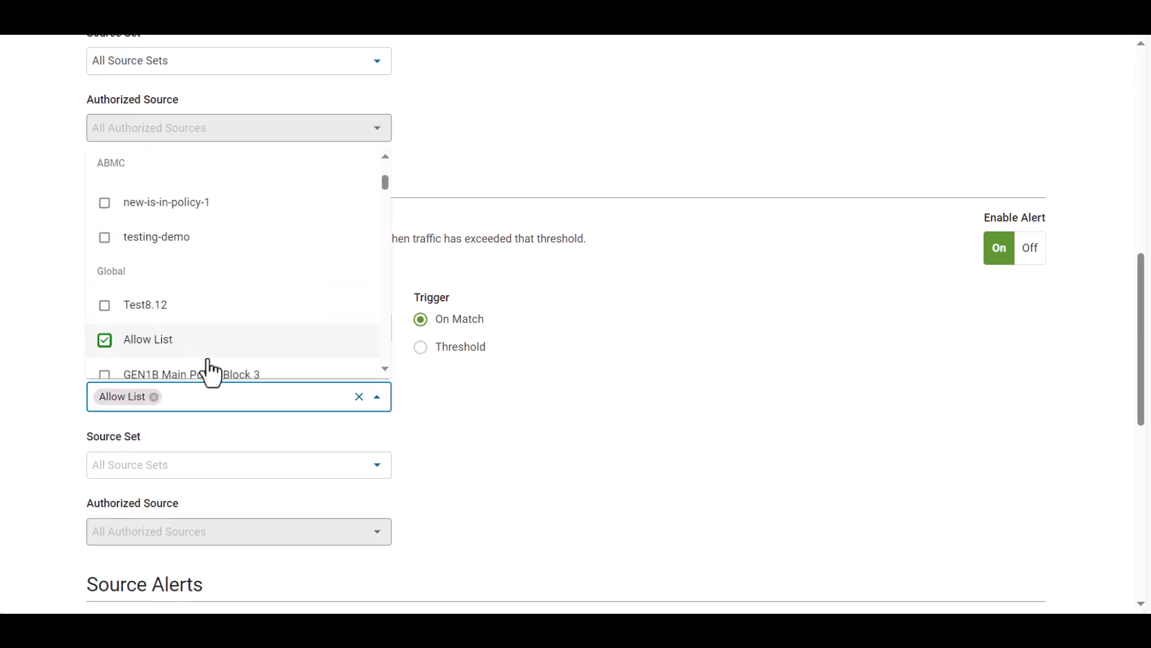
left_click(522, 399)
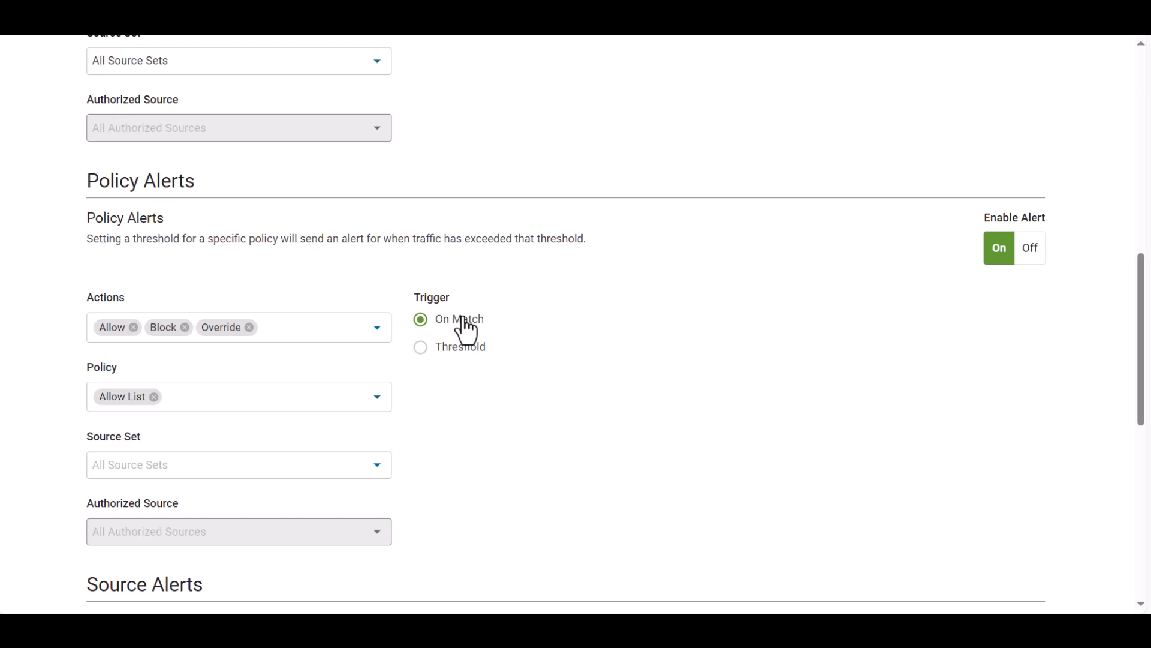
Switch the policy alert trigger to Threshold to view its settings, and return it to On Match
left_click_drag(1141, 330, 1141, 351)
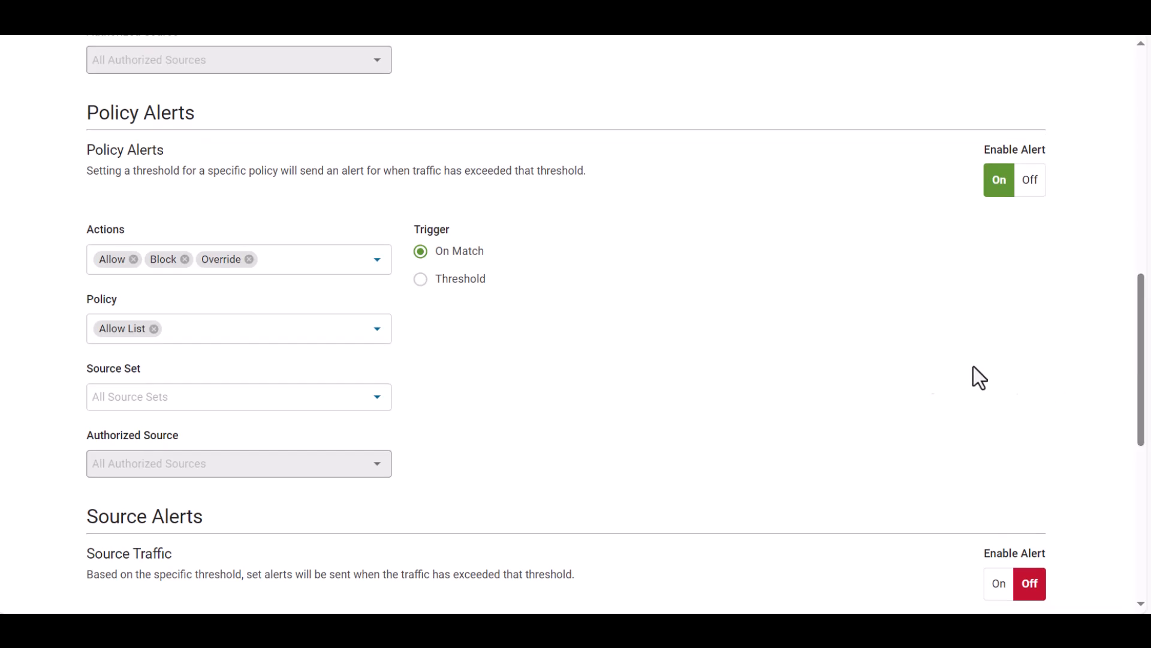
left_click(422, 281)
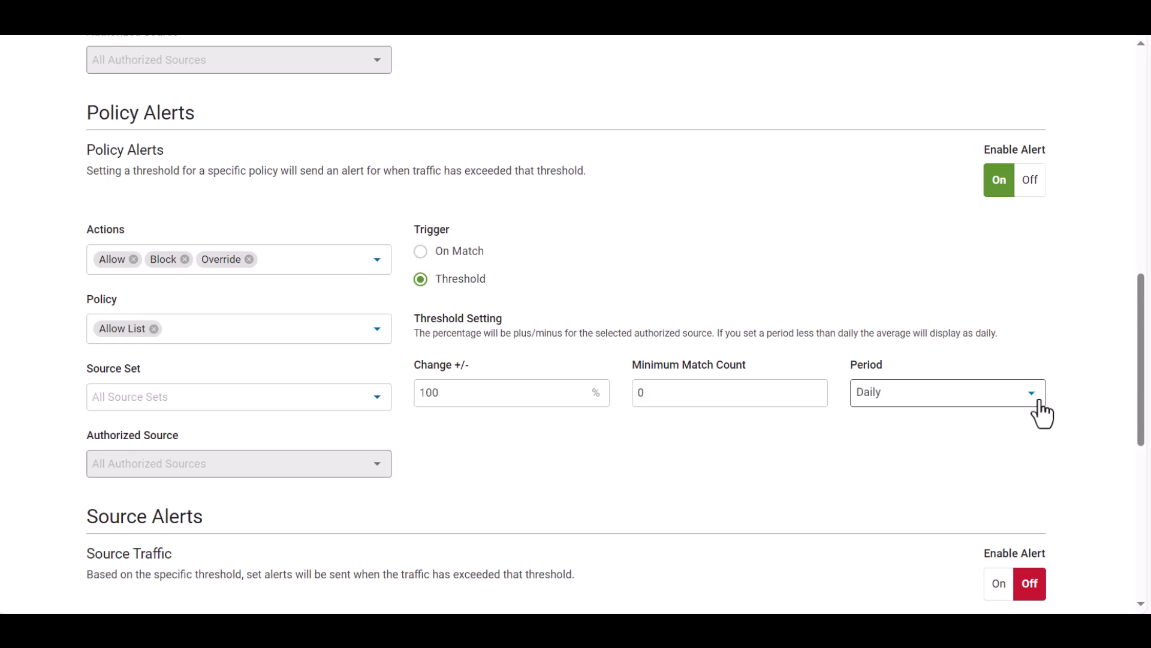
left_click(467, 252)
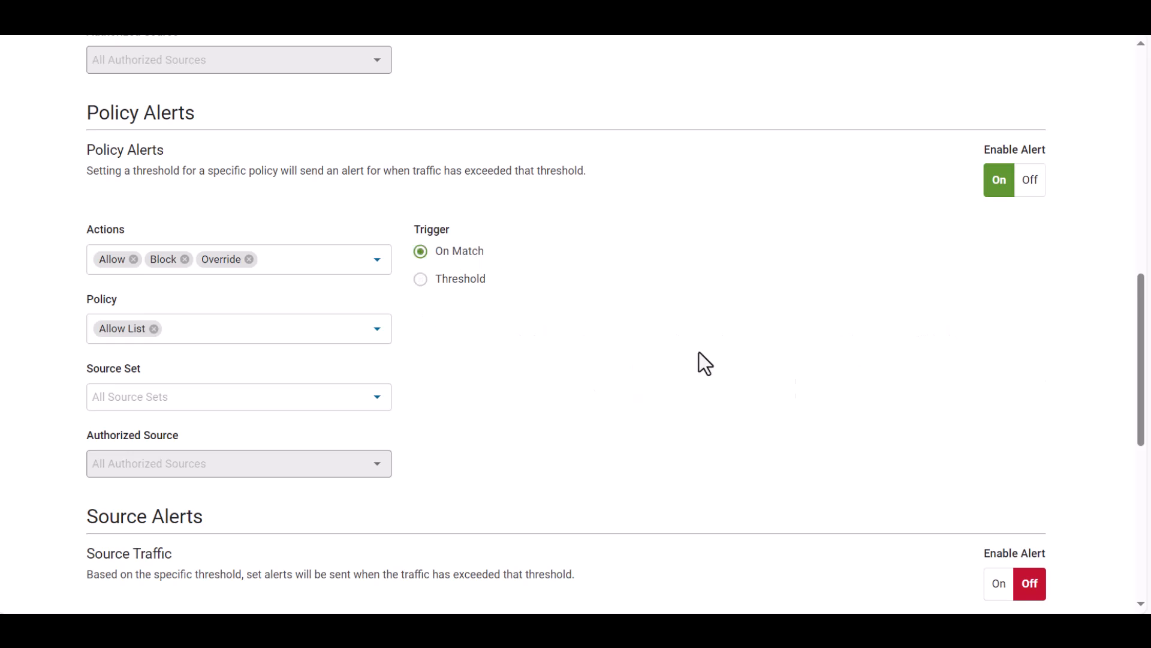
Enable the Source Traffic alert to look through its action and source set options, and turn it off again
left_click_drag(1143, 352, 1143, 428)
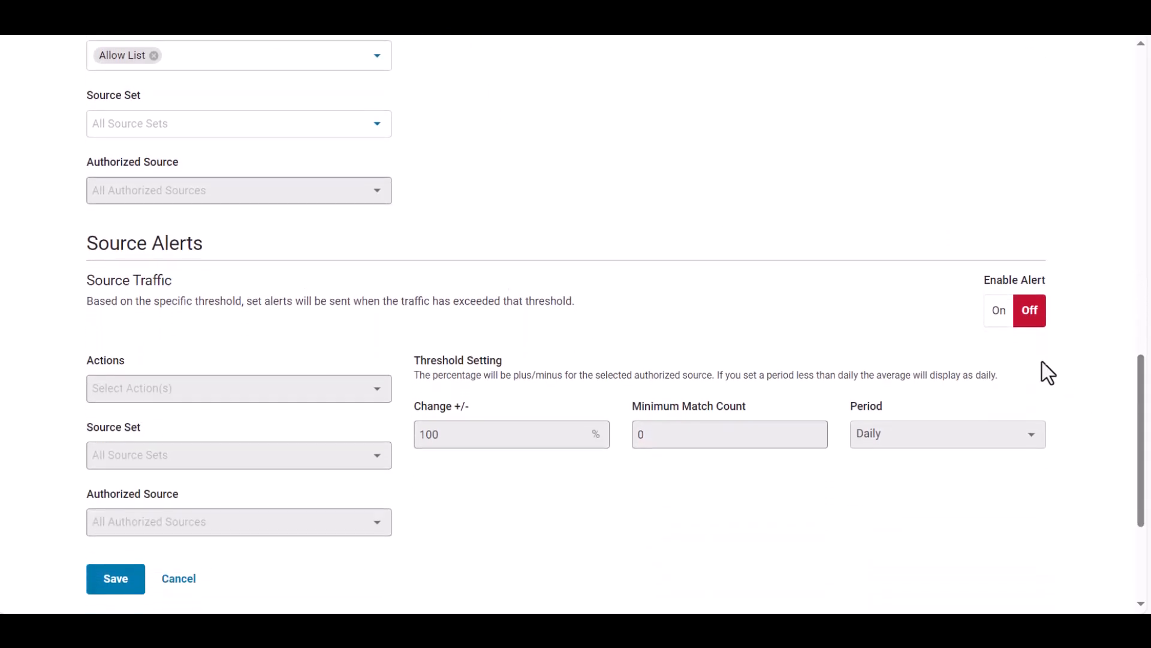
left_click(999, 311)
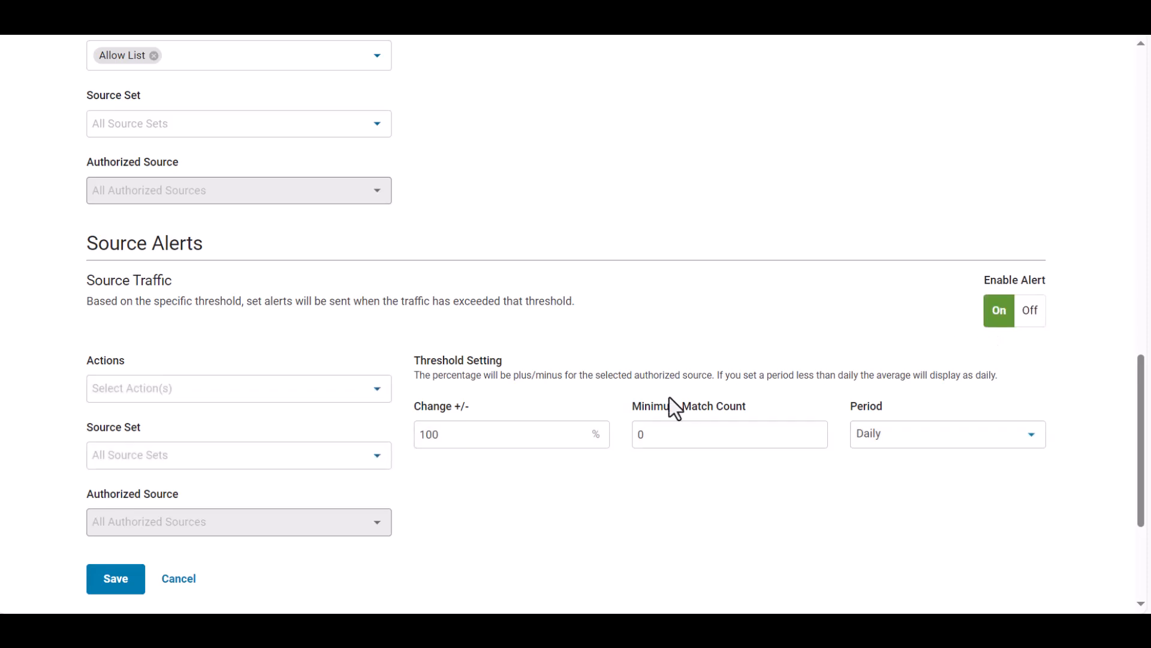
left_click(380, 398)
left_click(382, 395)
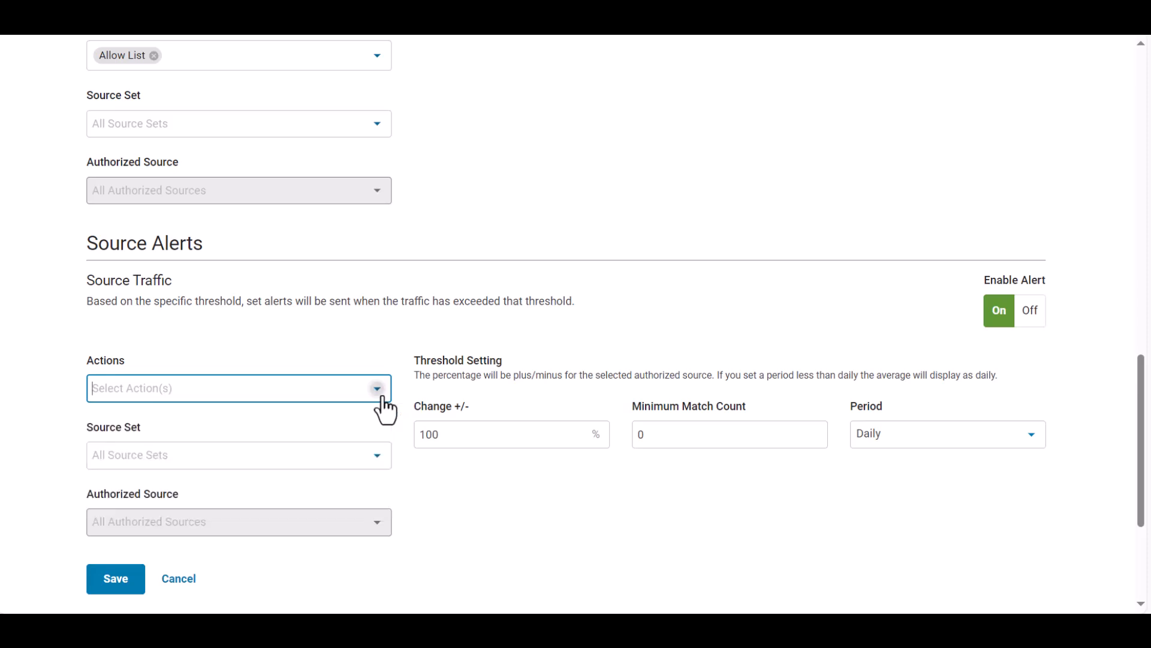
left_click(378, 457)
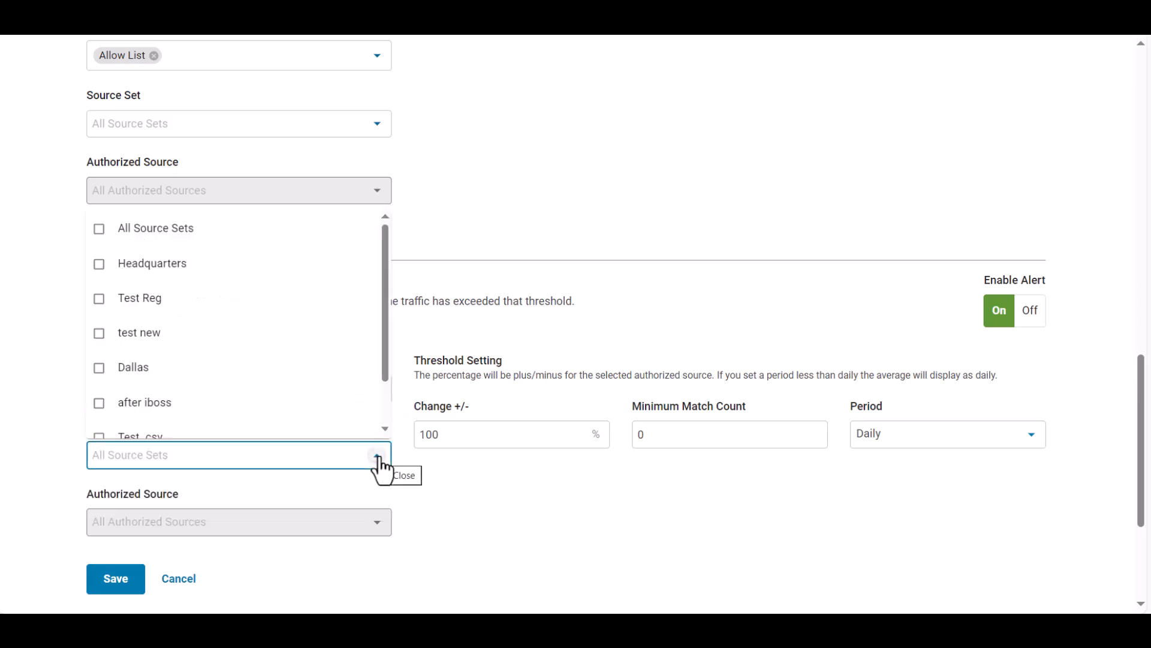
left_click(378, 457)
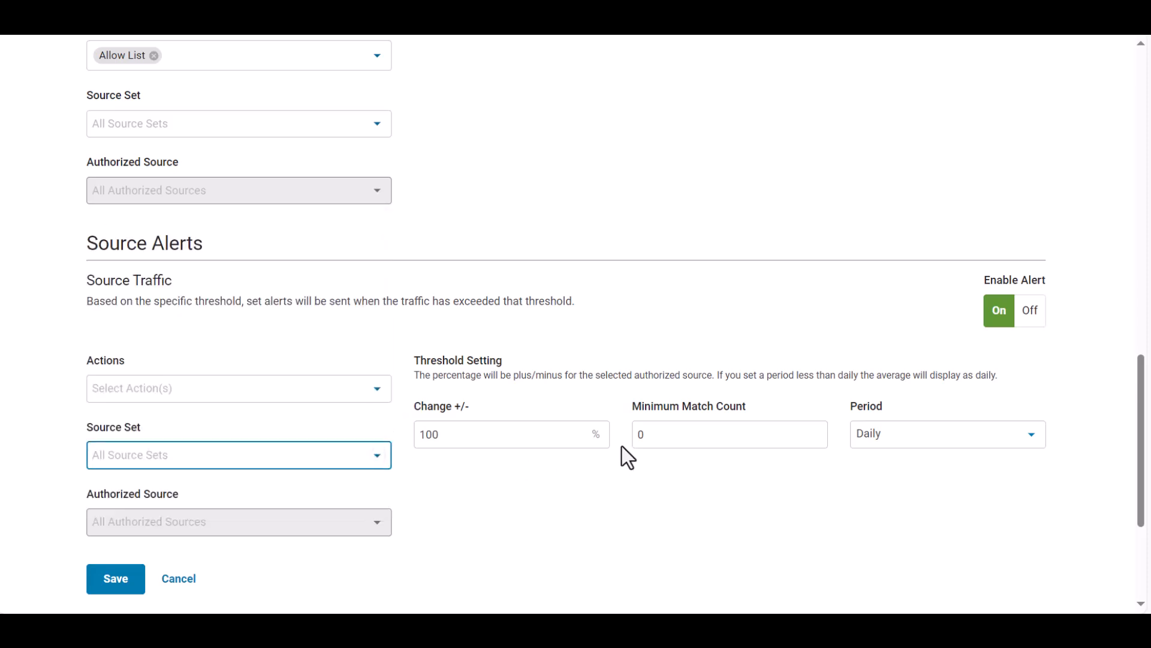
left_click(1030, 313)
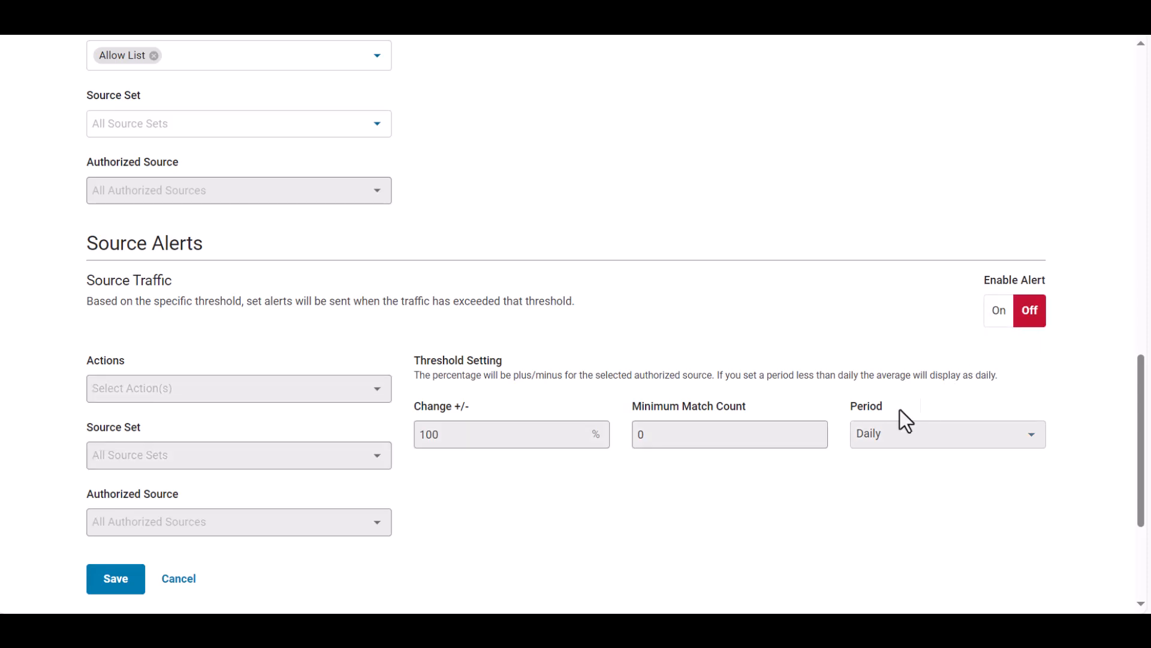
Save the new DNS Events alert set with its configured global and policy alerts
left_click(126, 589)
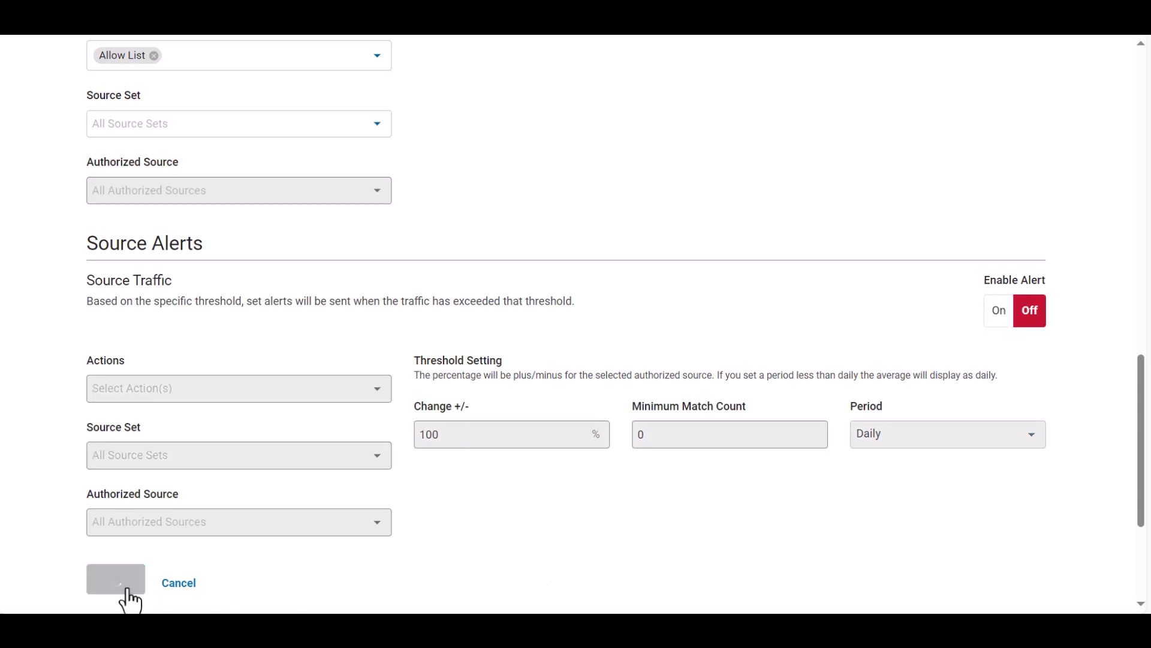
scroll(238, 531, "up", 3)
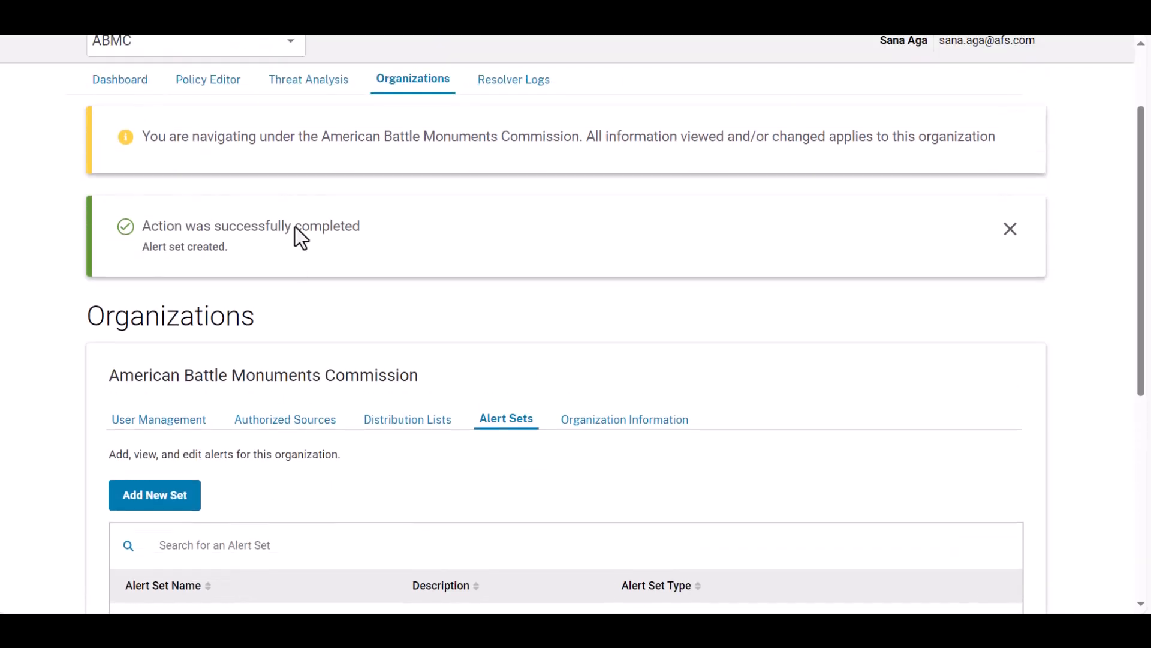
Start adding another alert set for the organization, choosing System Events as its type
left_click(389, 80)
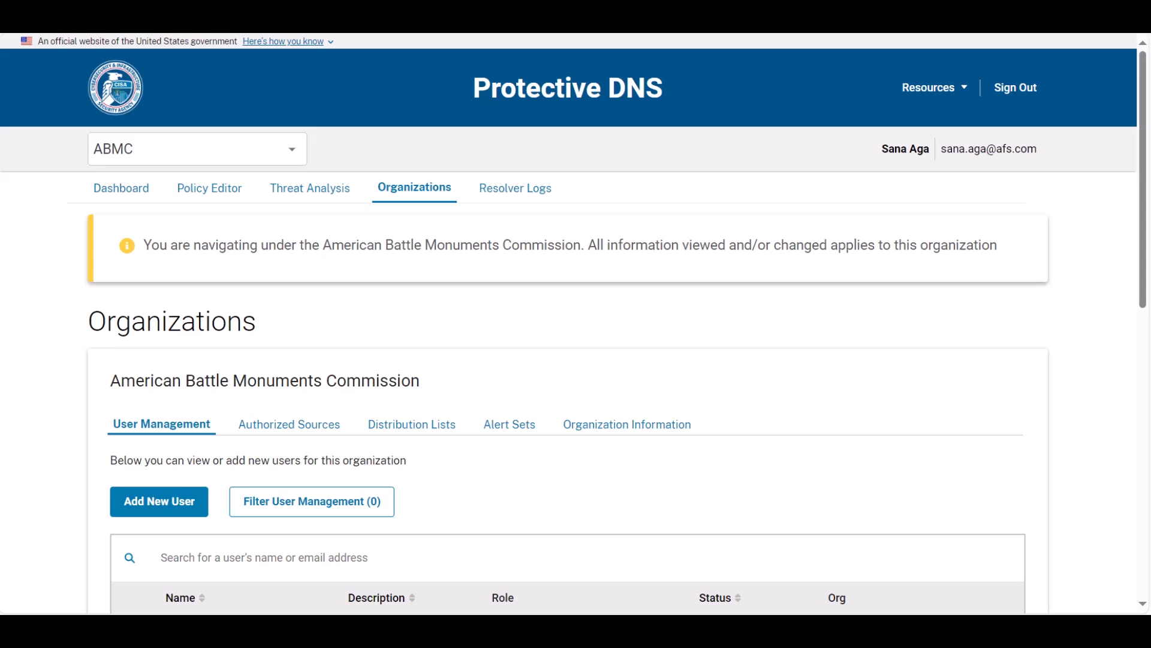
left_click(509, 424)
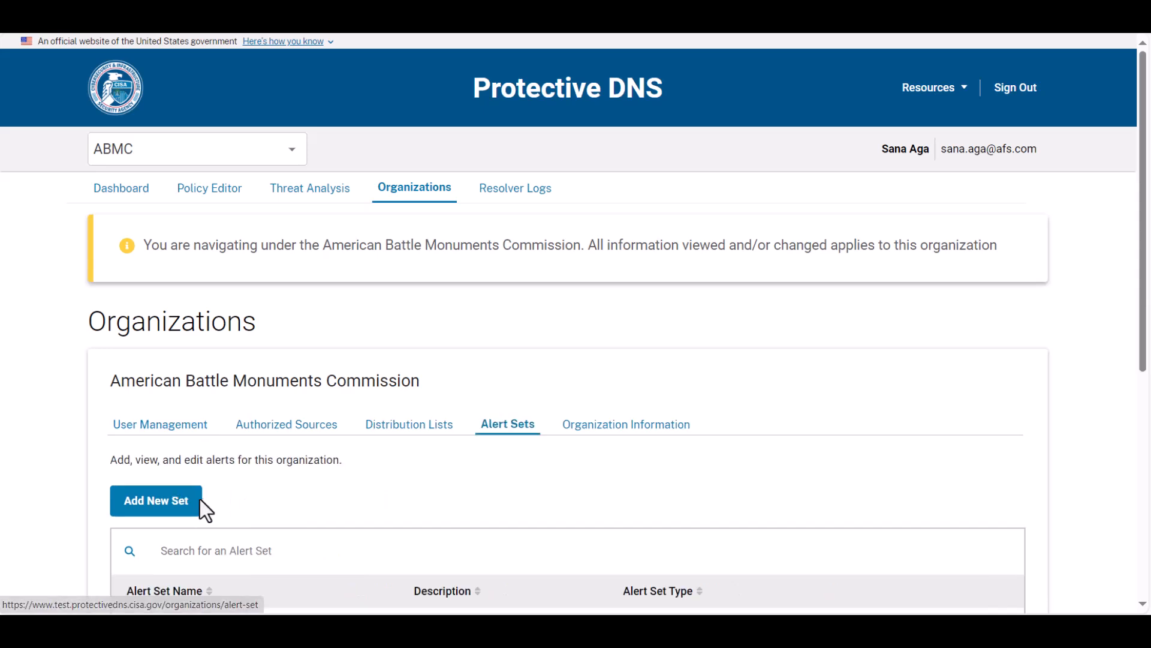
left_click(186, 500)
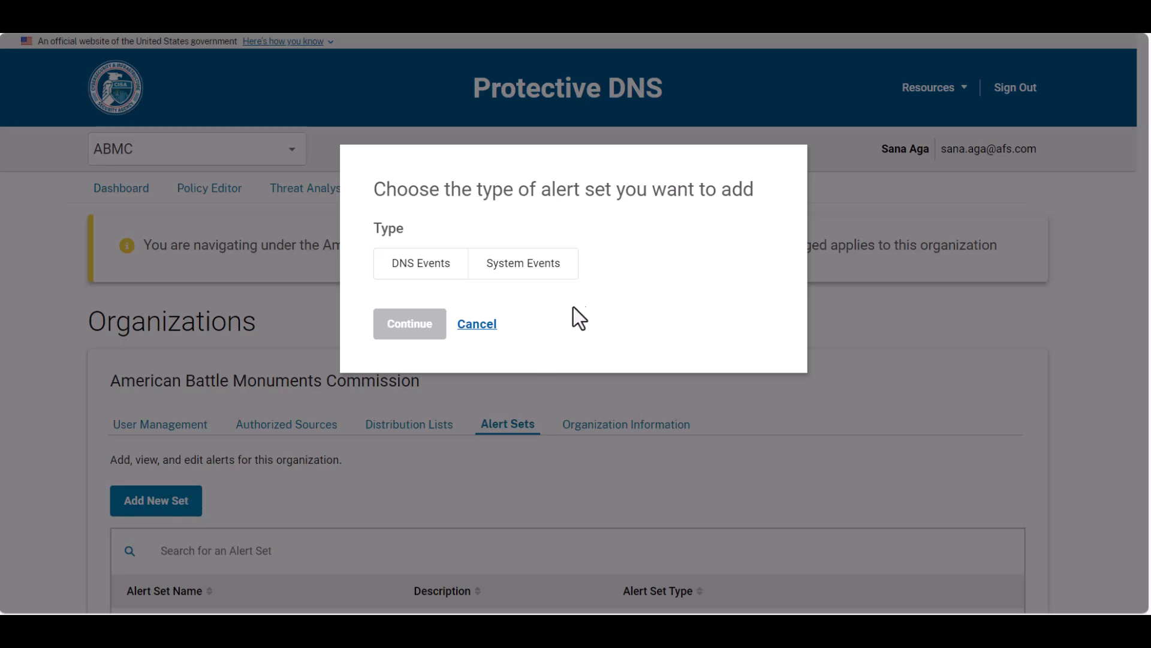
left_click(572, 264)
left_click(420, 323)
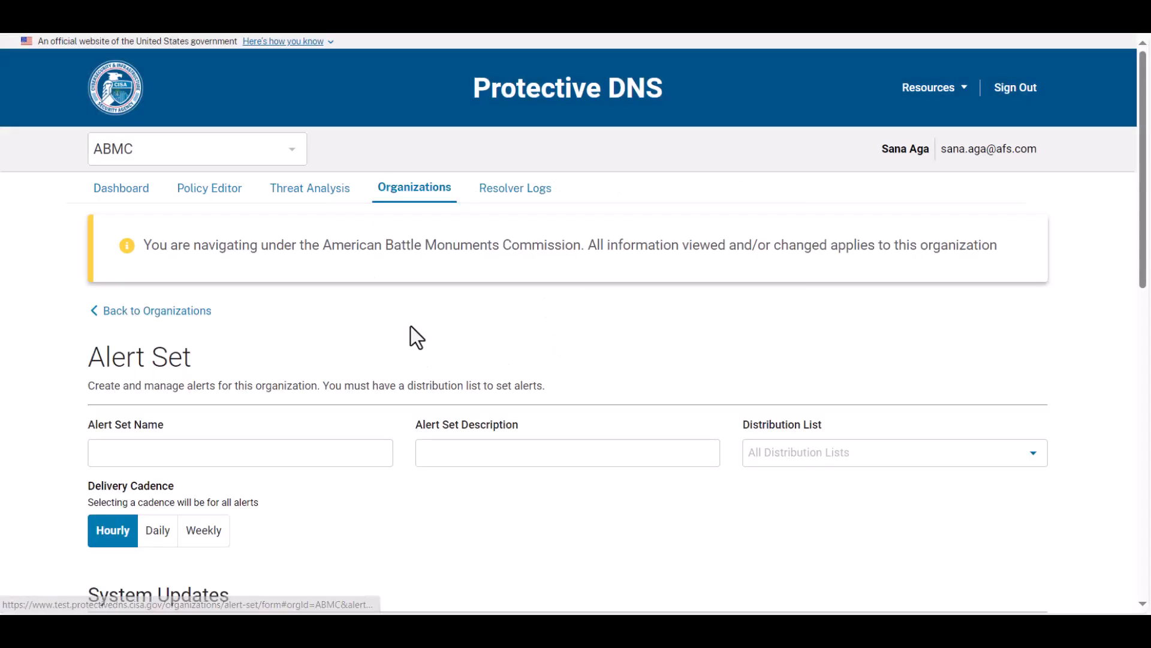
Enter Test as both the alert set name and description, and assign all distribution lists to it
left_click(231, 459)
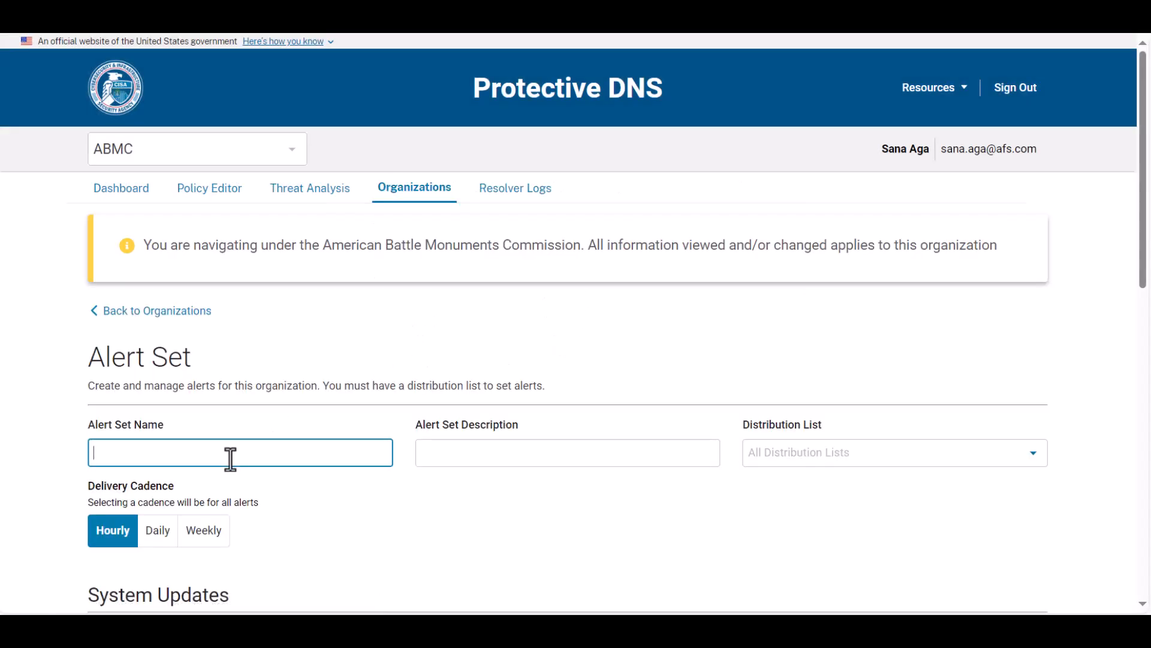
type("Test")
left_click(472, 460)
type("Test")
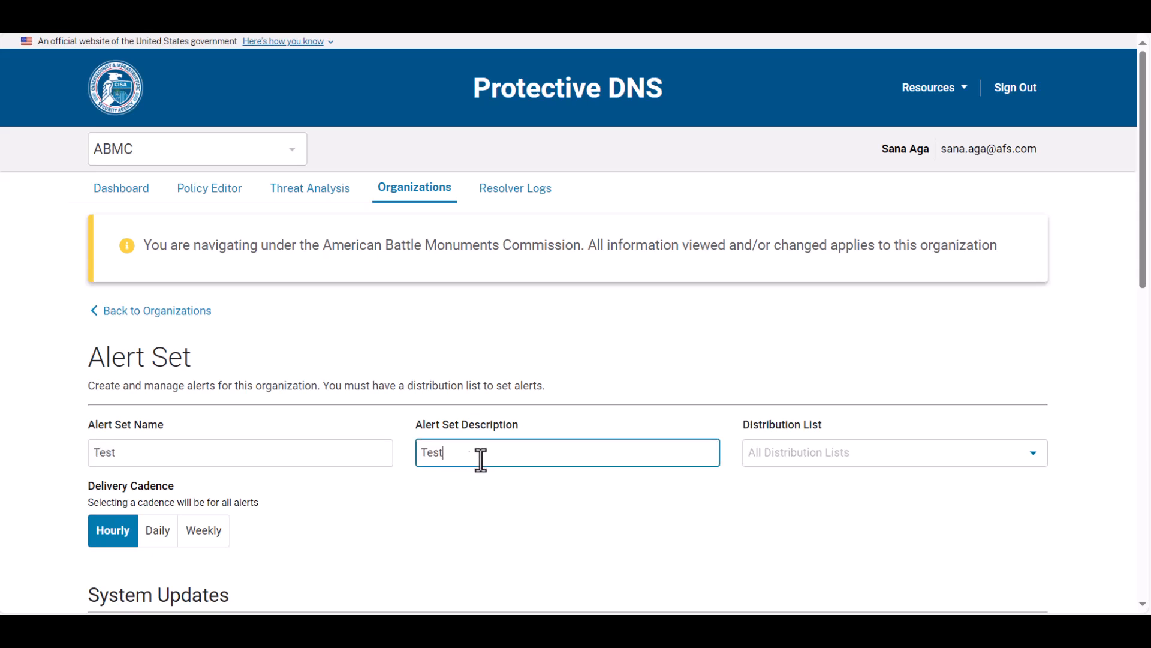
left_click(814, 454)
left_click(780, 495)
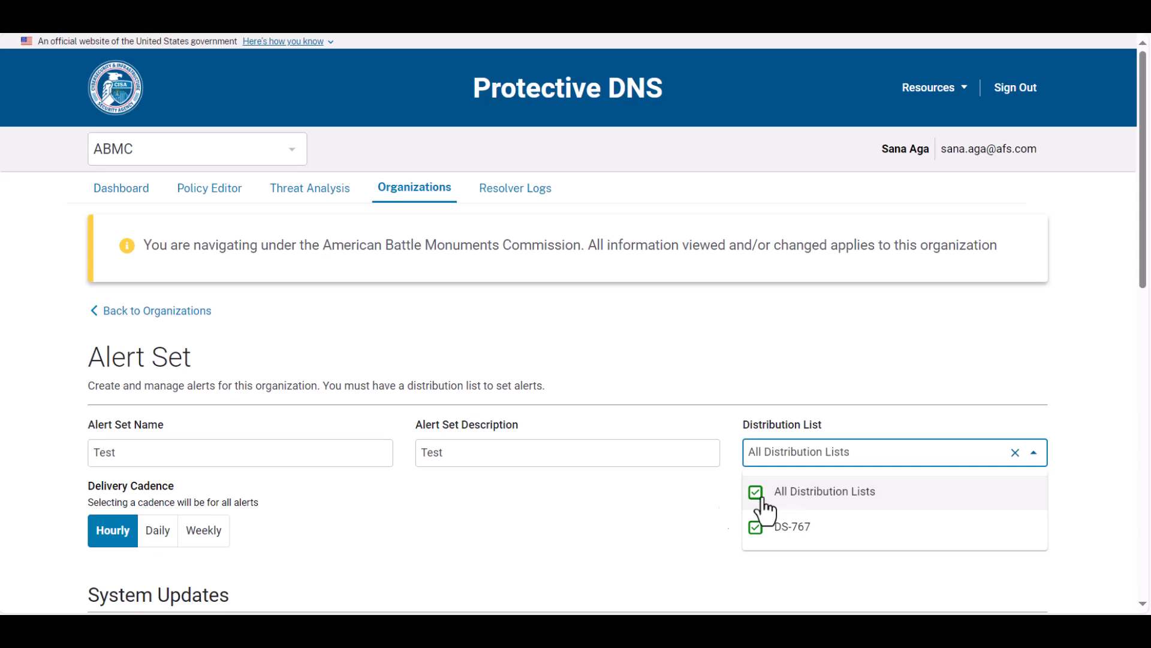
left_click(621, 519)
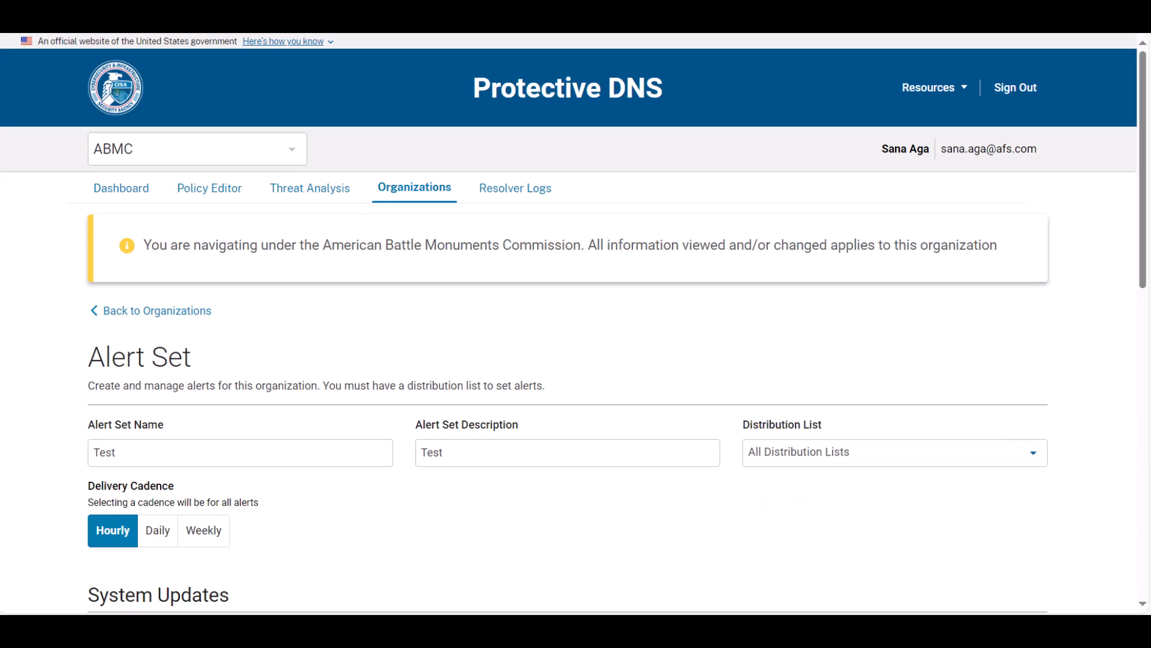
Enable the Onboarding Updates and Privilege Updates alerts under System Updates and save the alert set
left_click_drag(1143, 192, 1143, 353)
scroll(460, 450, "down", 2)
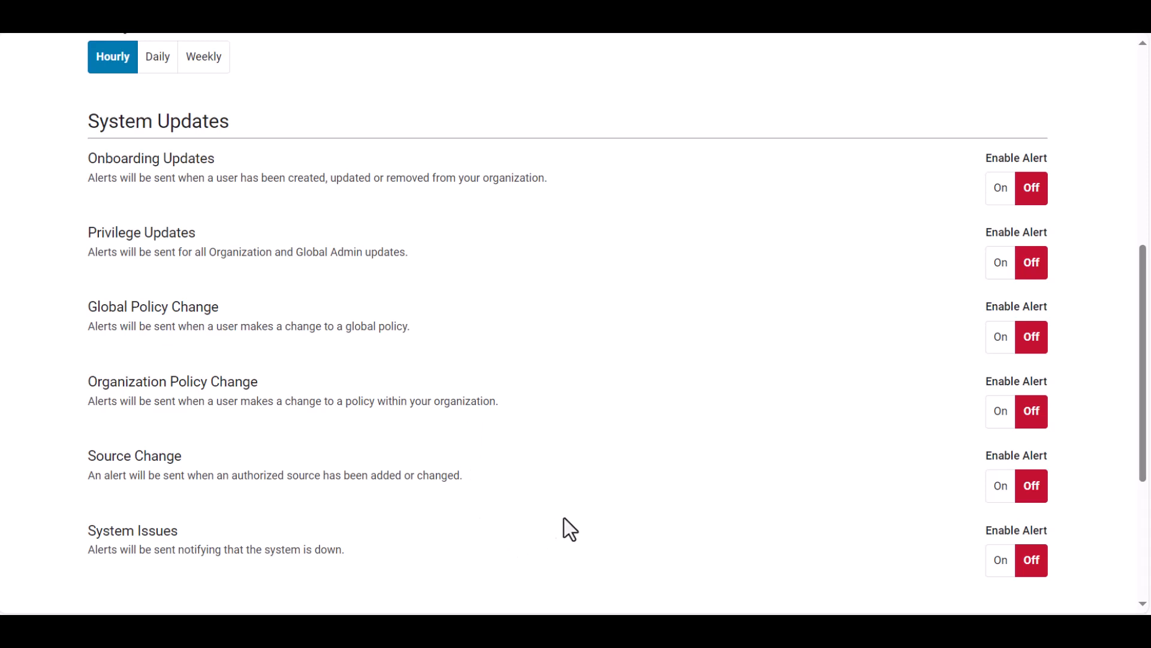
left_click(994, 201)
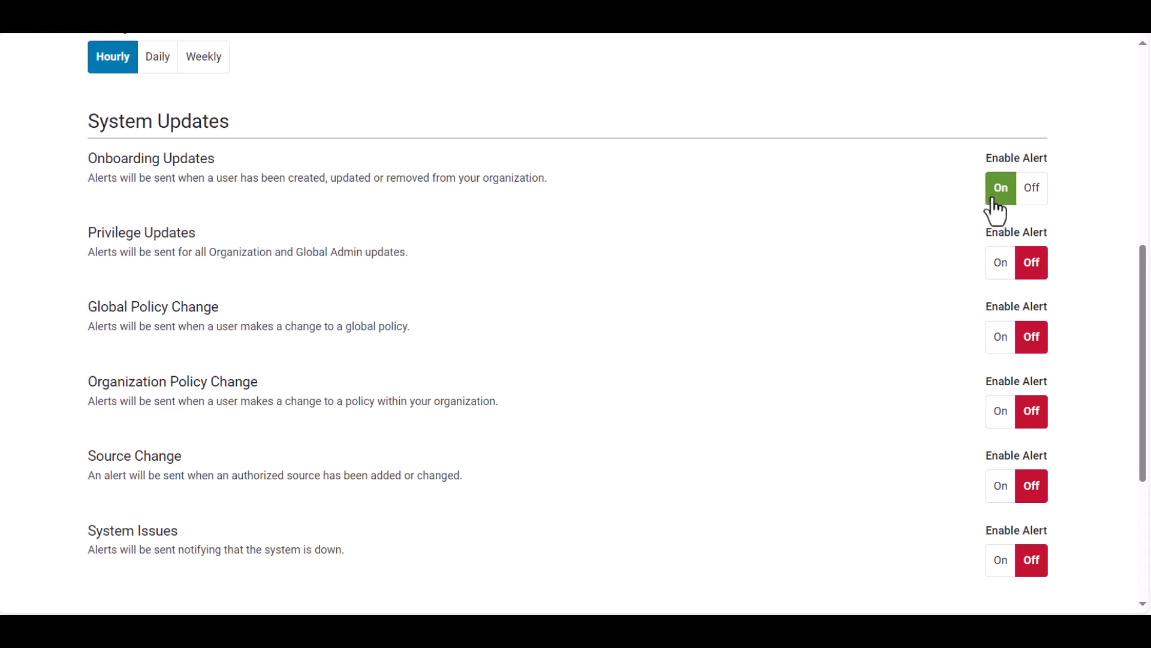
left_click(995, 269)
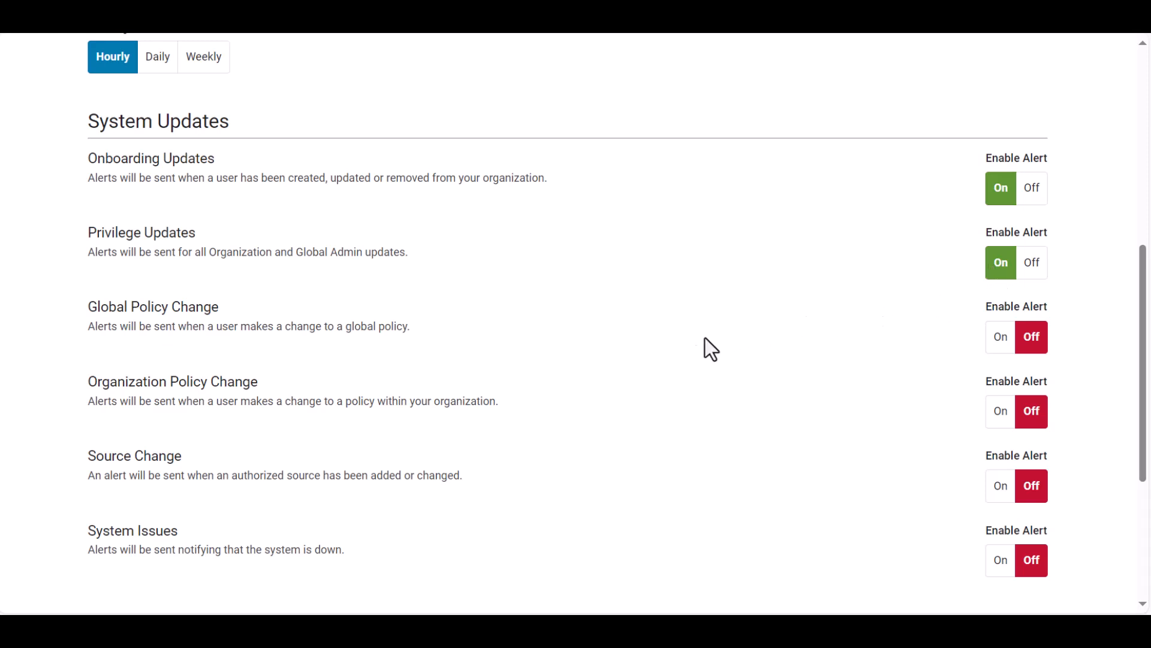
scroll(671, 360, "down", 2)
left_click(122, 546)
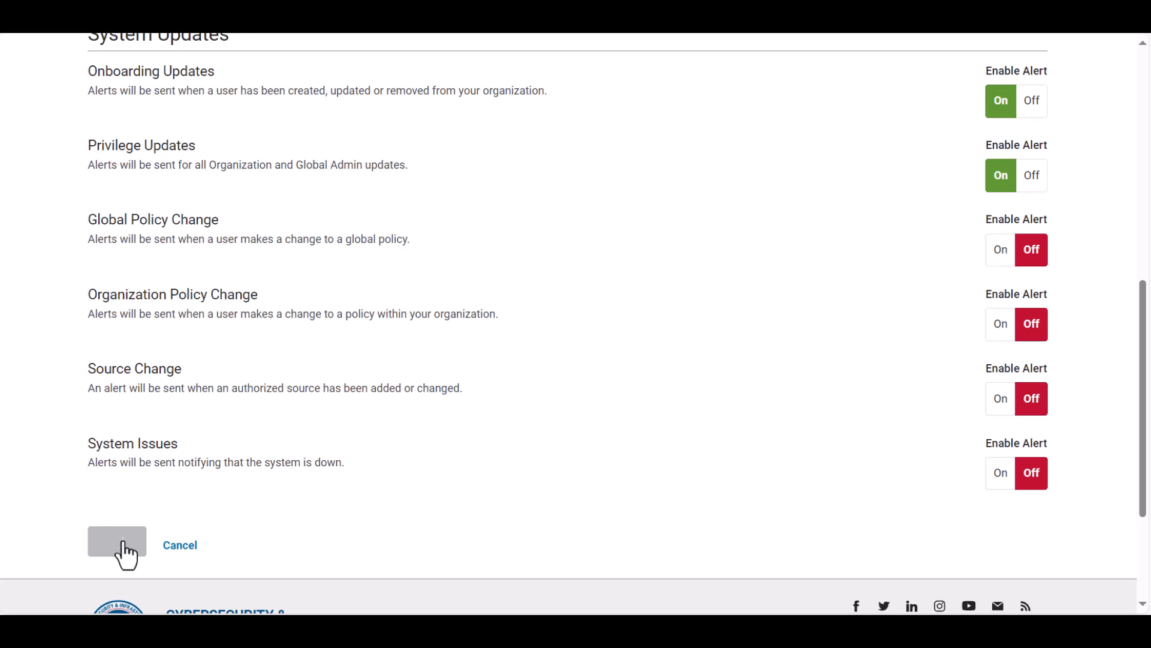